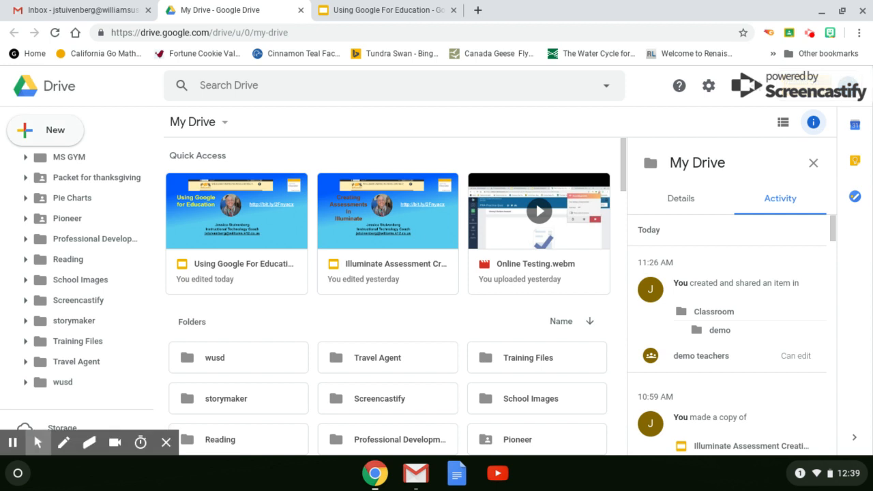
Create a new blank Google Forms form in My Drive
left_click(30, 139)
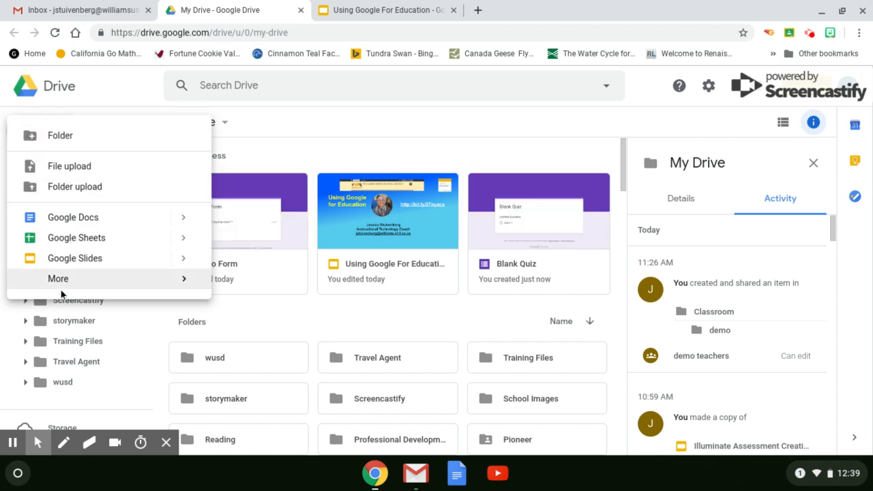
mouse_move(60, 287)
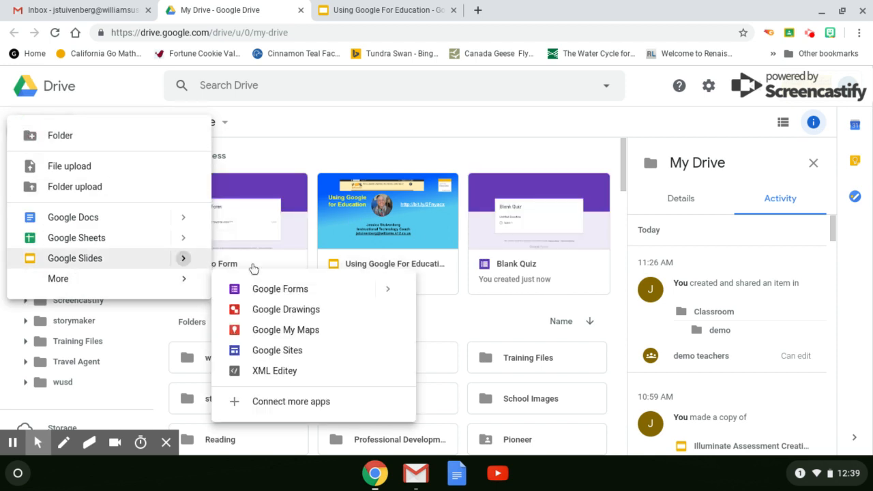
mouse_move(194, 278)
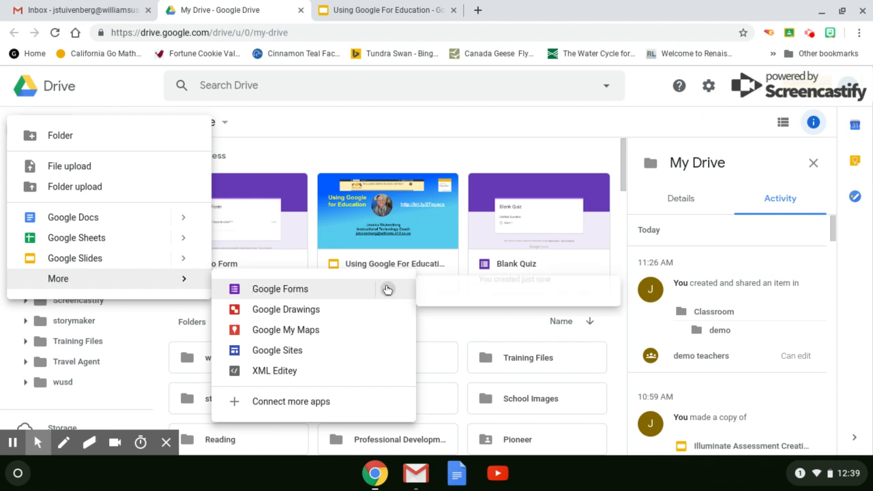
mouse_move(386, 289)
left_click(431, 301)
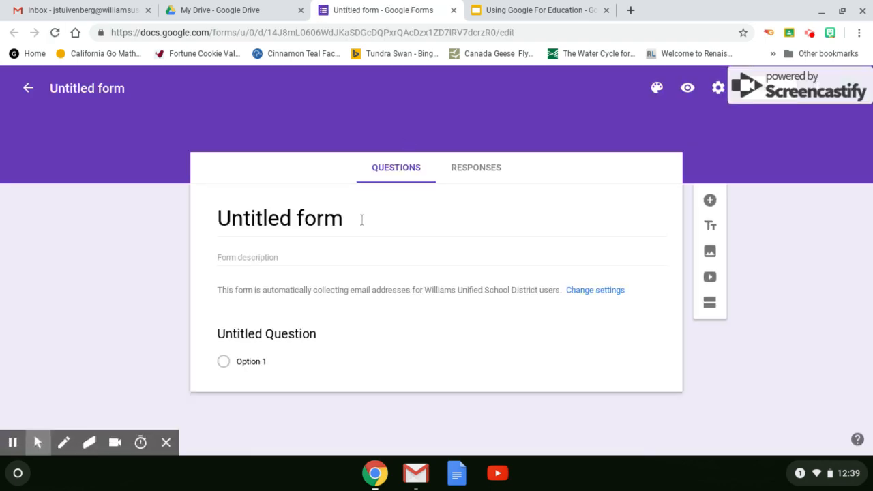
Title the form "New Demo Quiz" and apply the same name to the form file
left_click(331, 218)
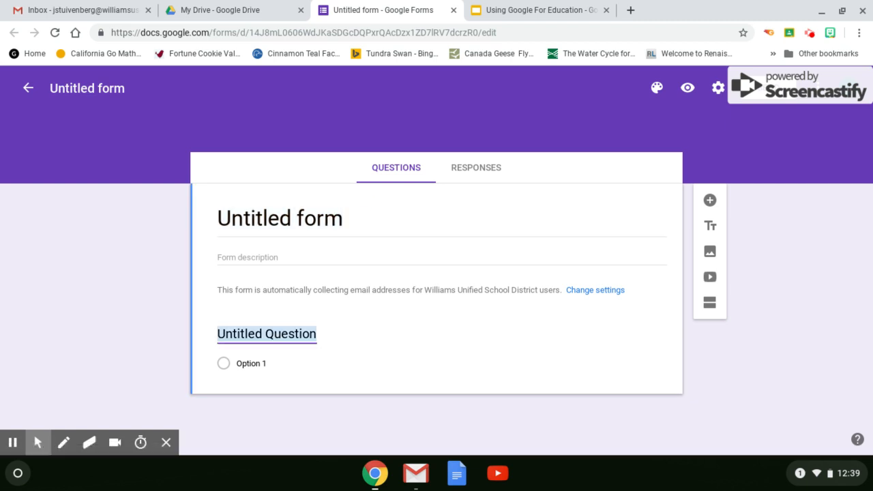
left_click(329, 219)
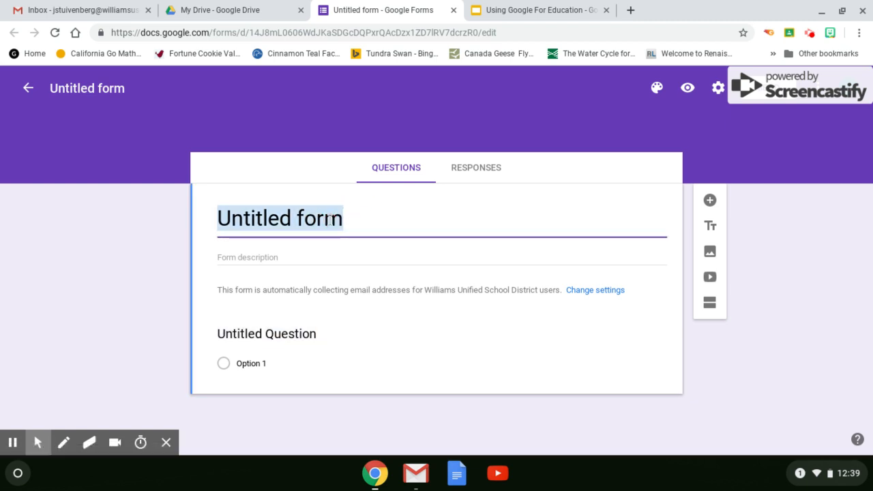
type("New")
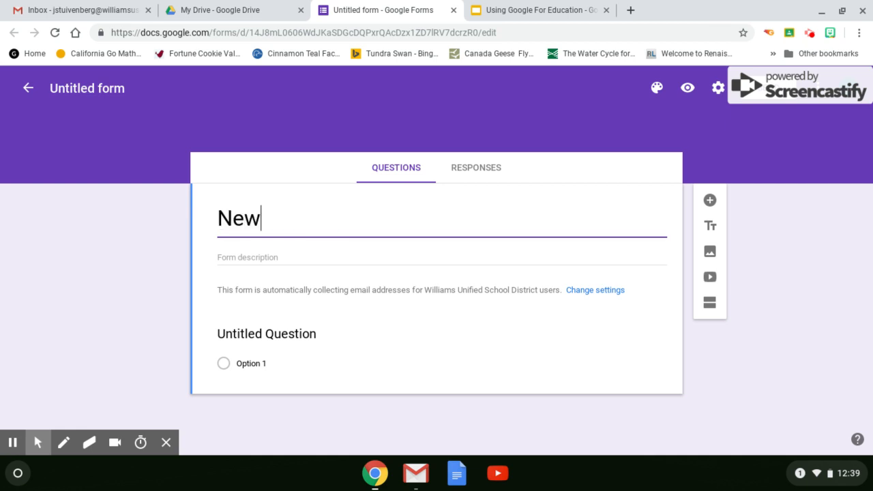
type(" Demo")
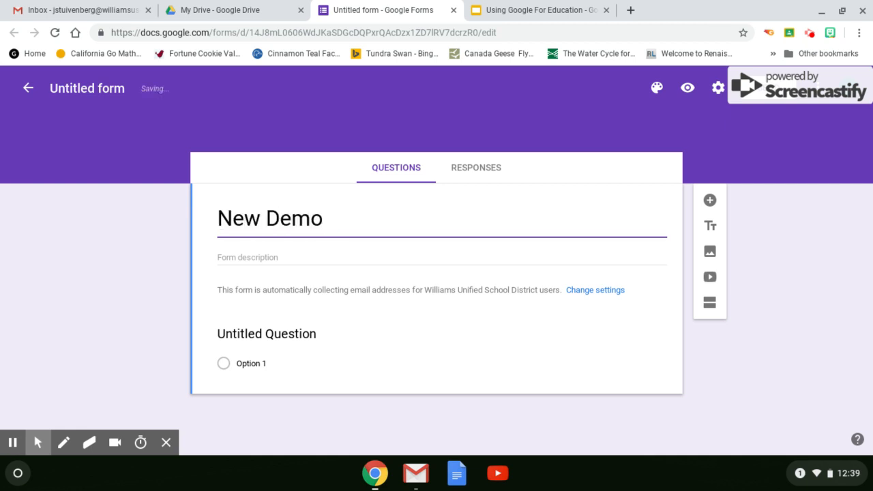
type(" Quiz")
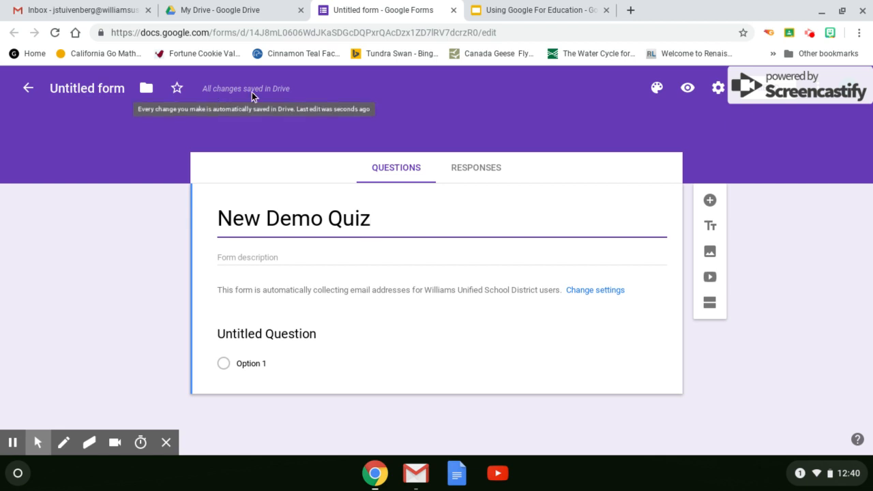
left_click(116, 90)
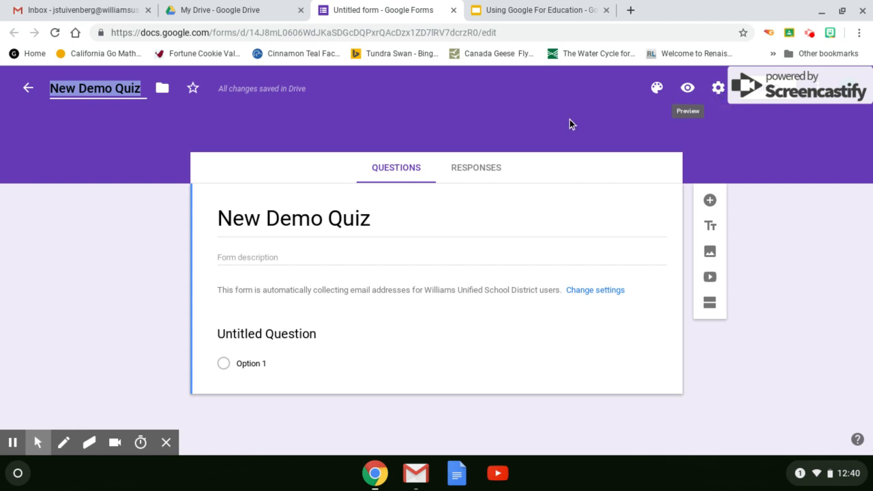
In the form settings, limit respondents to 1 response and show a progress bar
left_click(718, 90)
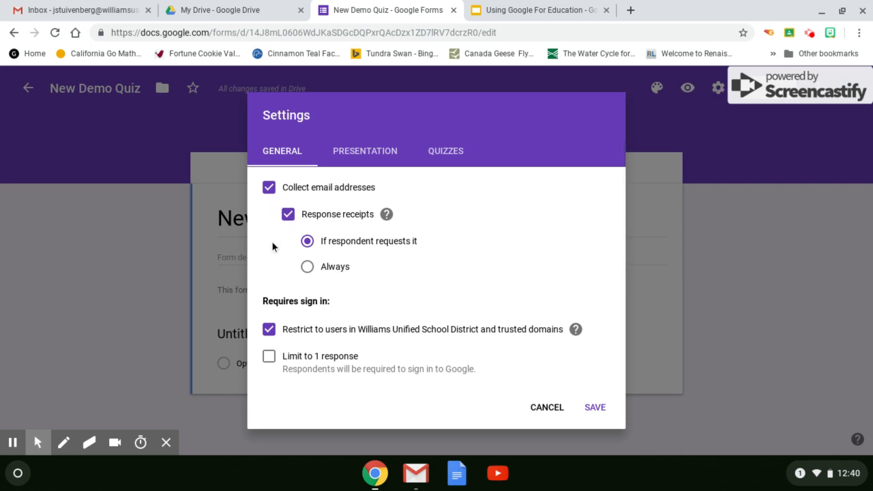
left_click(269, 358)
left_click(380, 152)
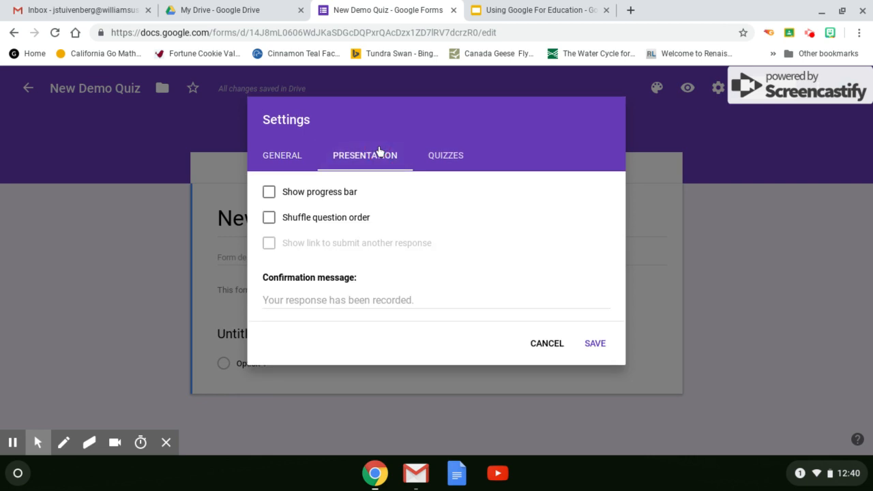
left_click(269, 195)
Set the form's confirmation message to "I have received your quiz."
left_click(426, 298)
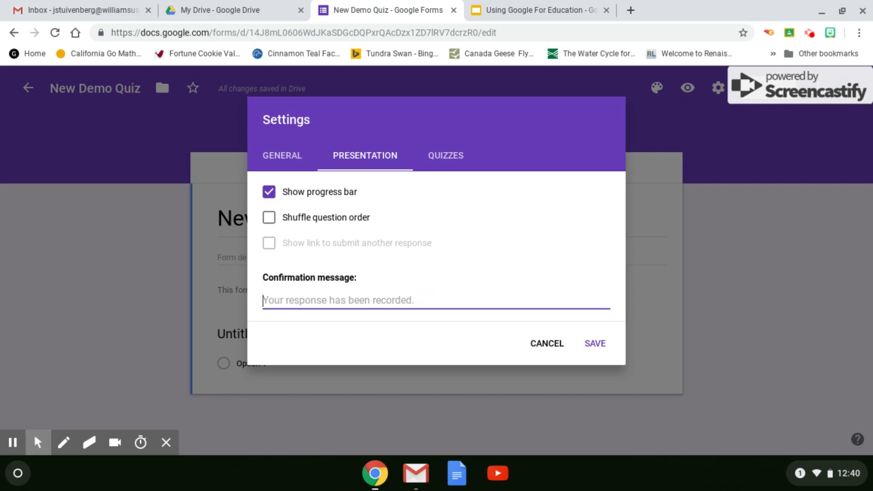
type("Than")
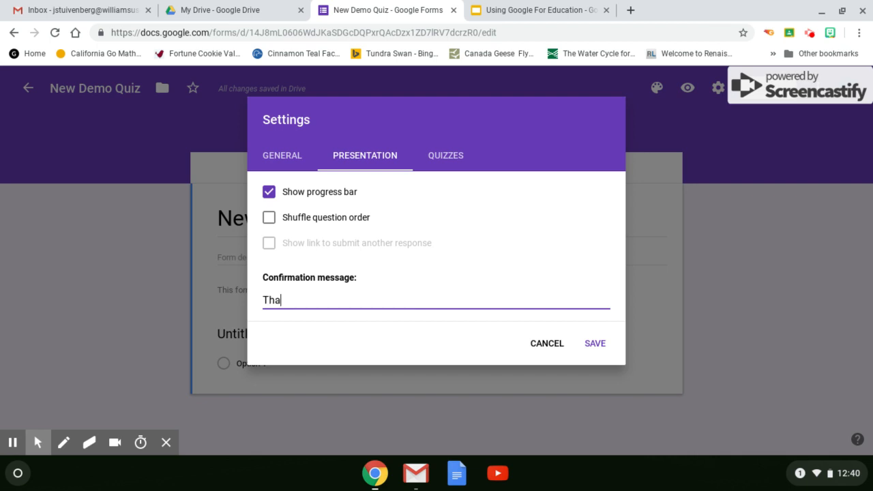
key("BackSpace")
key("BackSpace")
key("BackSpace")
key("BackSpace")
type("I have received your q")
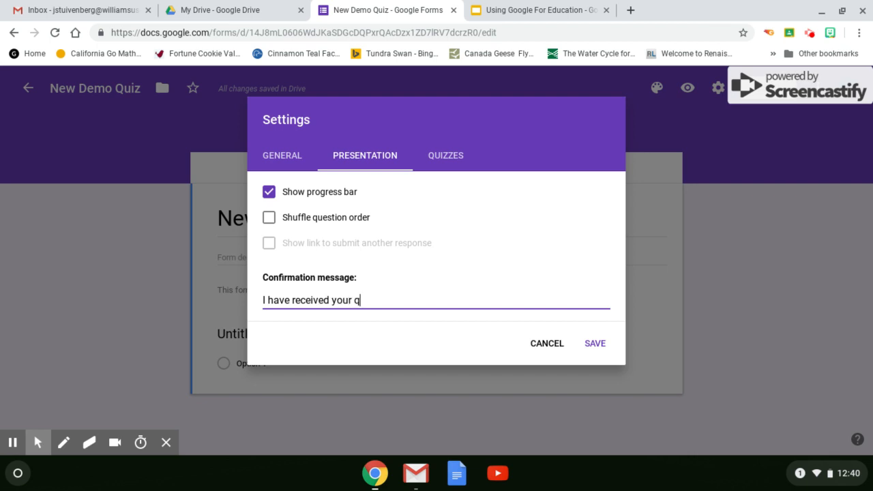
type("uiz.")
Make the form a quiz and release grades later, after manual review
left_click(448, 156)
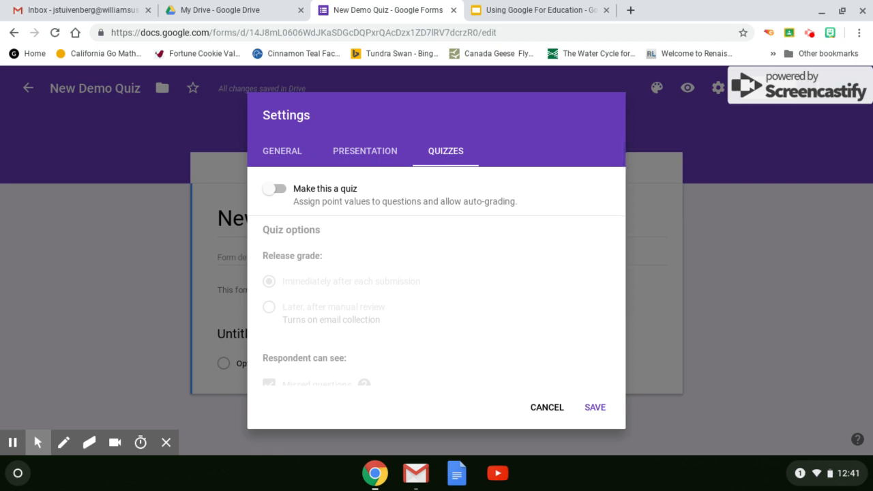
left_click(281, 191)
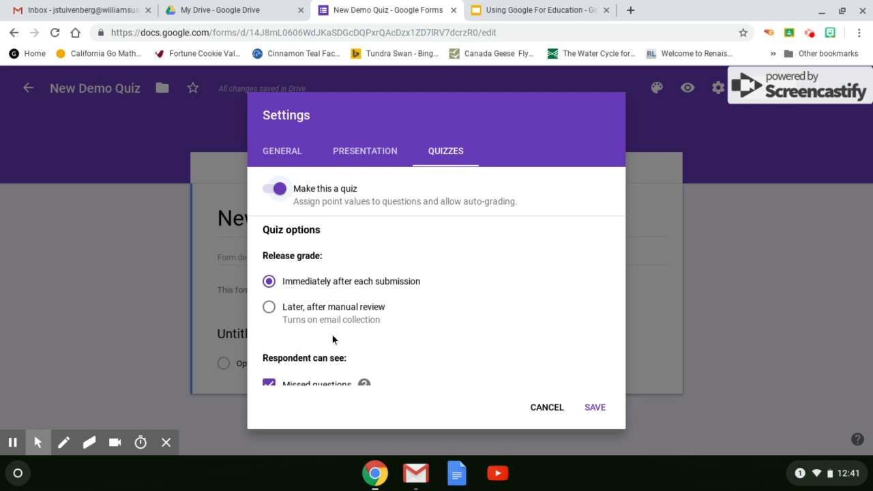
left_click(269, 308)
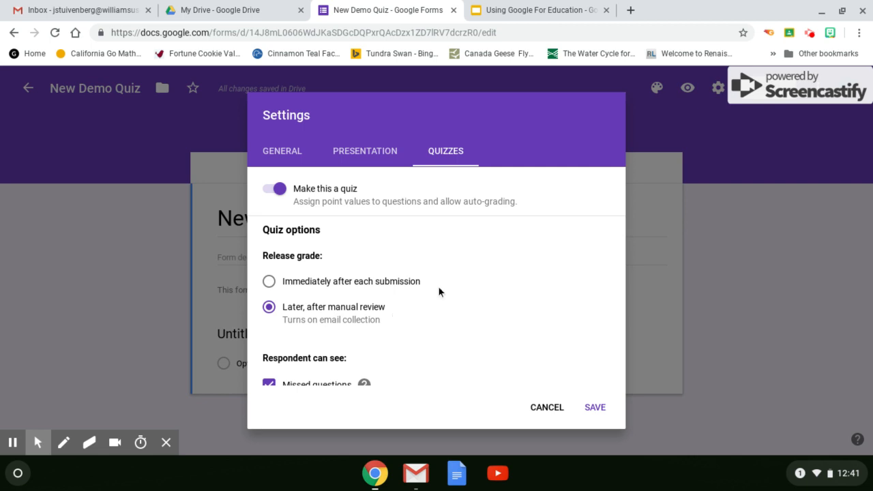
Let respondents see only point values, with missed questions and correct answers hidden, and save the settings
scroll(439, 290, "down", 3)
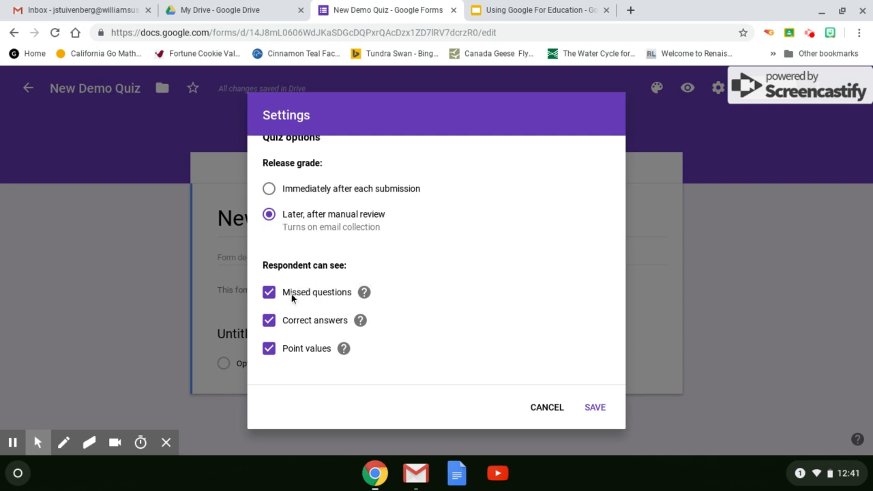
left_click(269, 321)
left_click(269, 350)
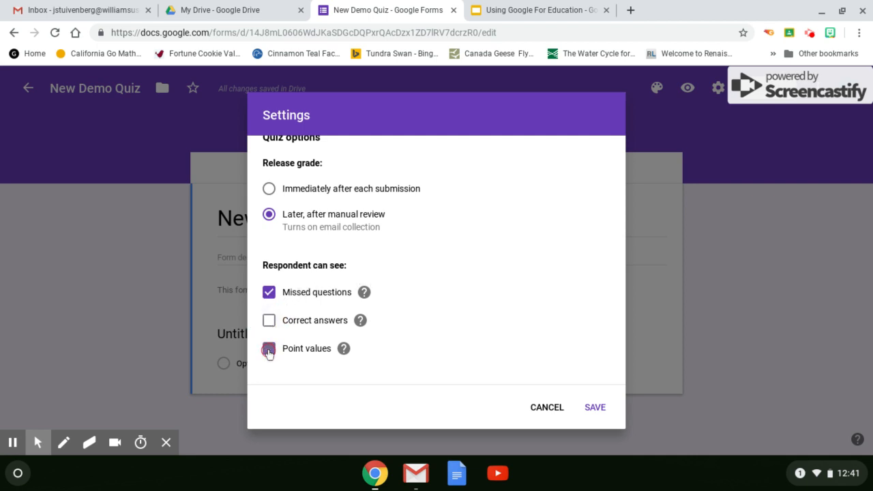
left_click(268, 291)
left_click(267, 351)
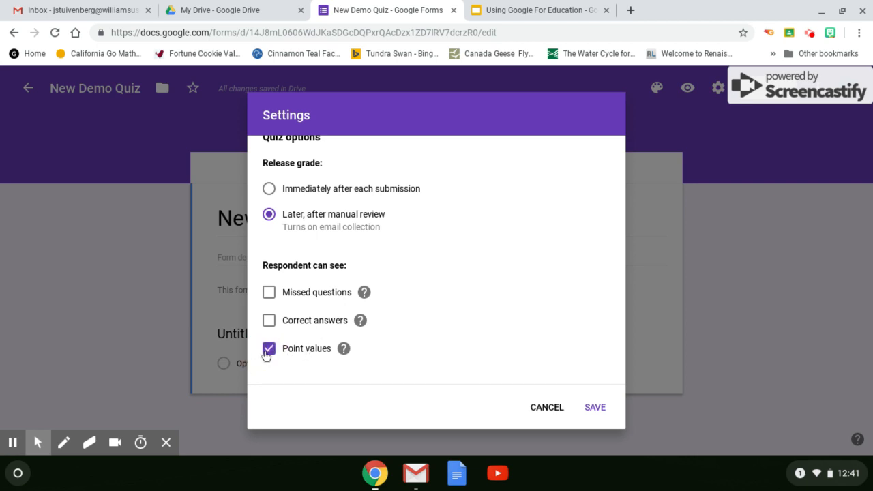
left_click(595, 408)
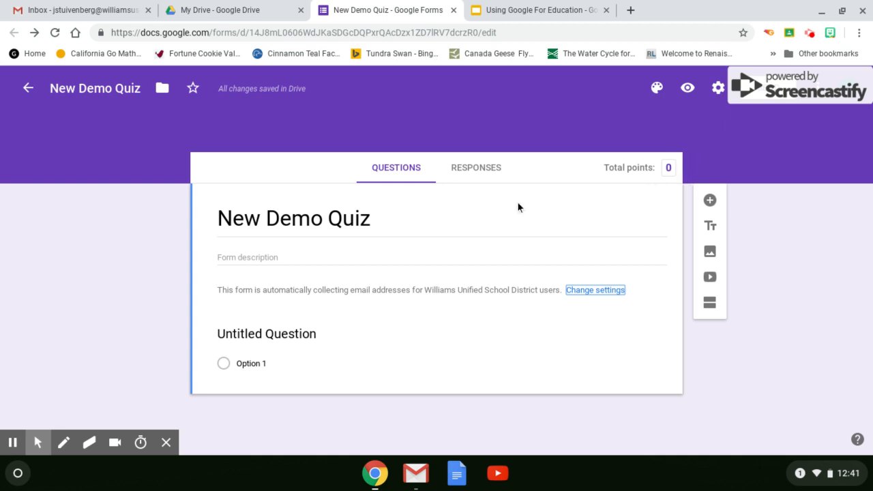
Change the untitled question to "Tell me about your summer." with the Paragraph answer type
left_click(315, 333)
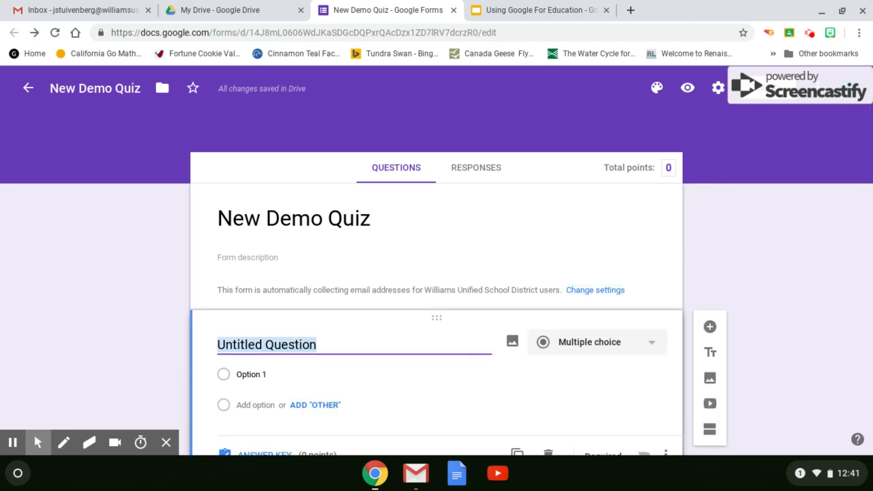
type("Tell m")
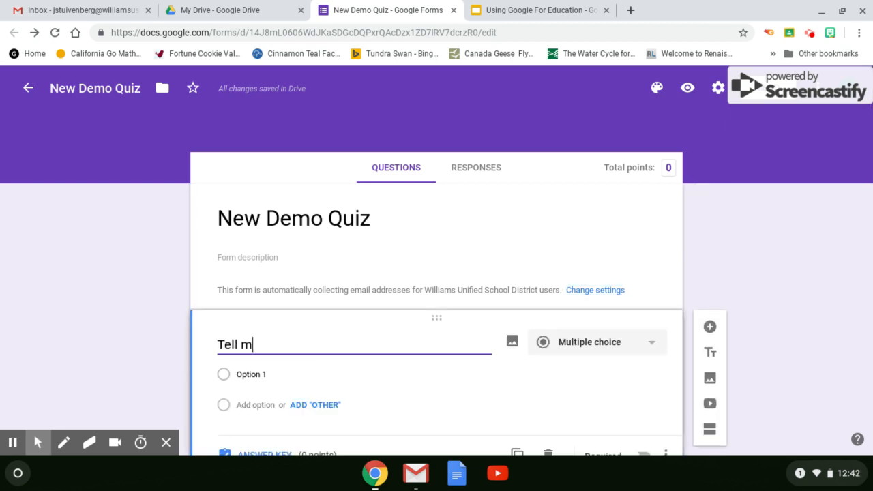
type("e about your su")
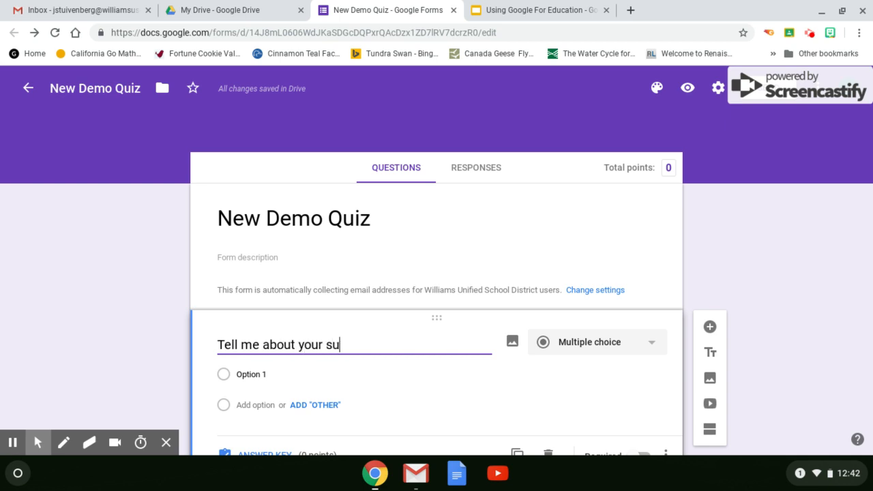
type("mmer.")
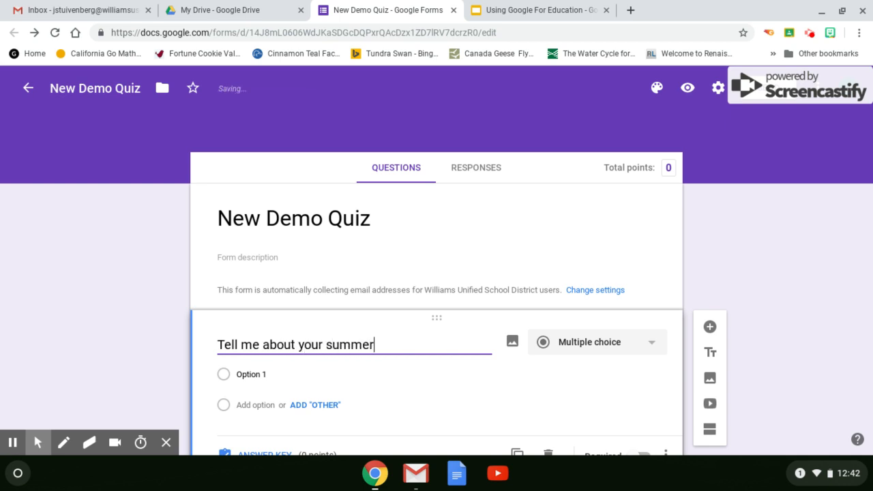
left_click(651, 344)
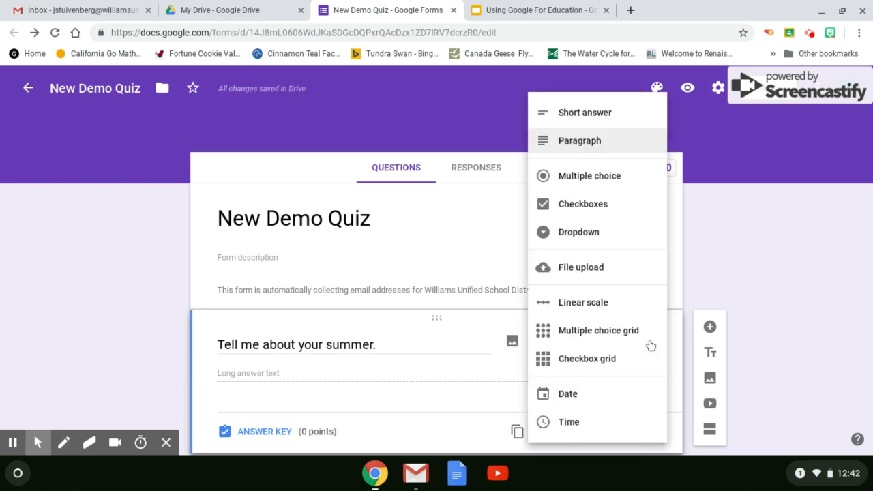
left_click(631, 143)
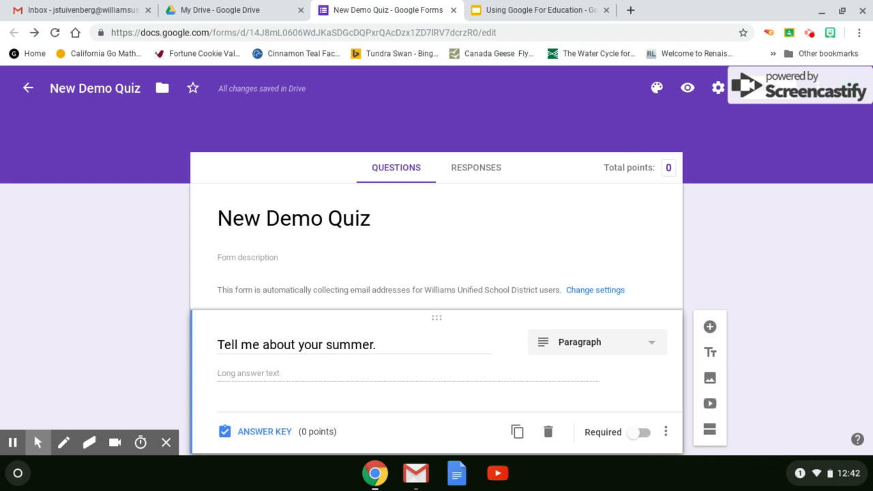
Assign 2 points to the question about the summer in its answer key
scroll(478, 156, "down", 1)
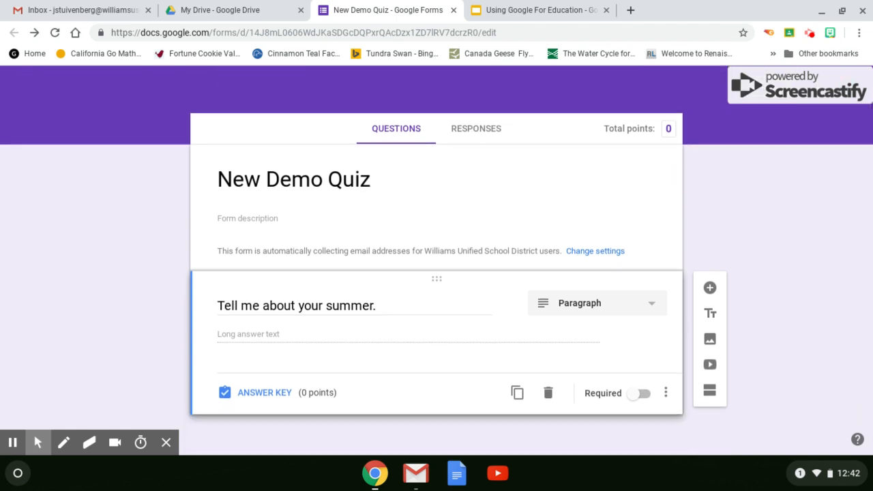
left_click(283, 394)
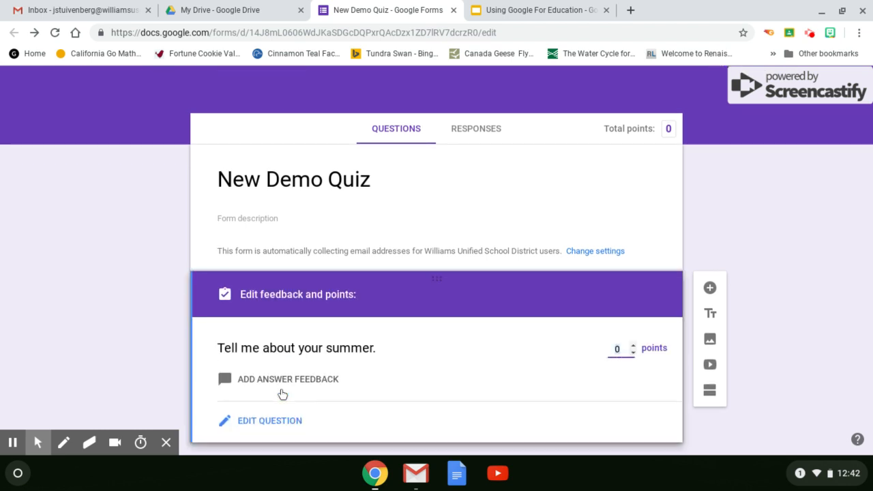
left_click(634, 346)
left_click(634, 346)
left_click(517, 410)
left_click(421, 197)
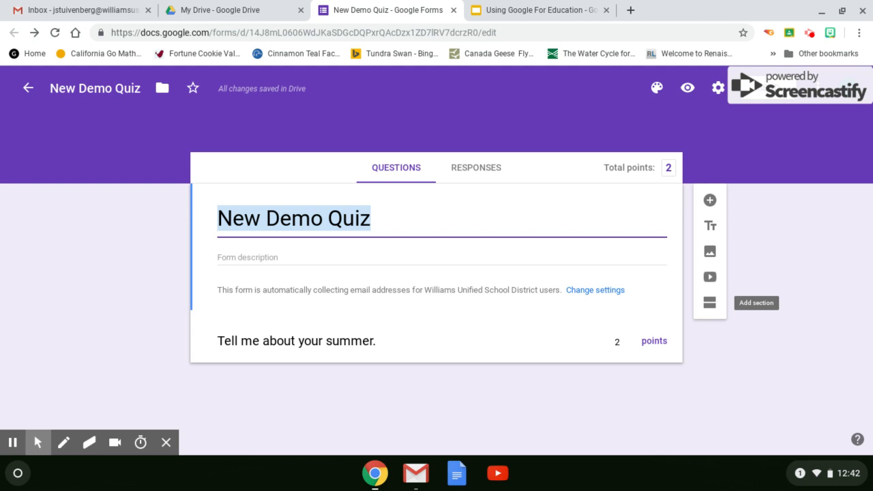
Add a new question reading "What is 2 x8?" with the Short answer type
left_click(710, 201)
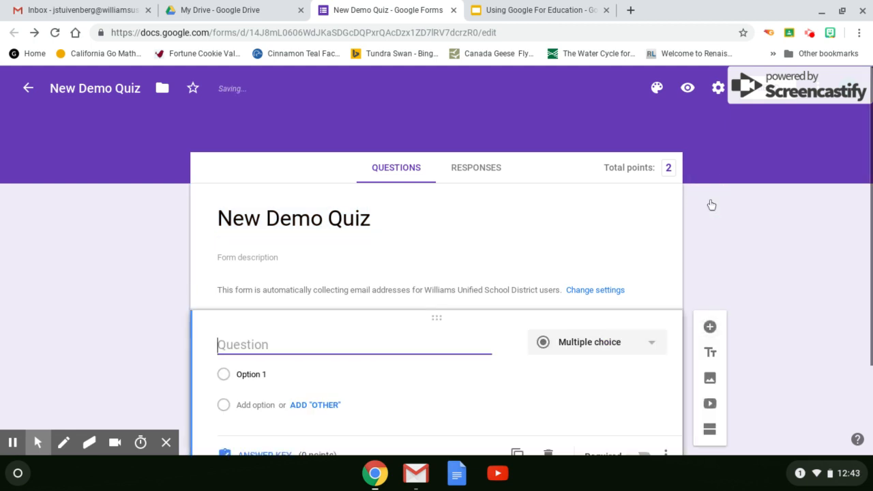
type("Wh")
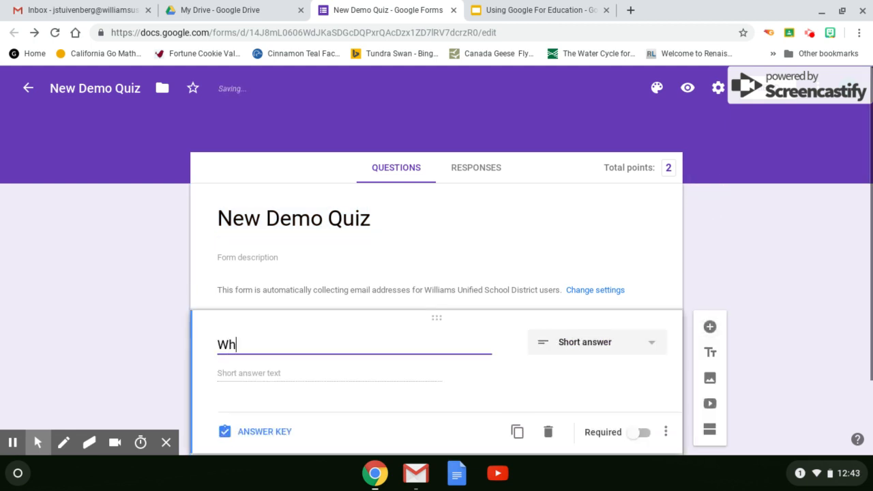
key("BackSpace")
type("is o")
key("BackSpace")
key("BackSpace")
key("BackSpace")
key("BackSpace")
key("BackSpace")
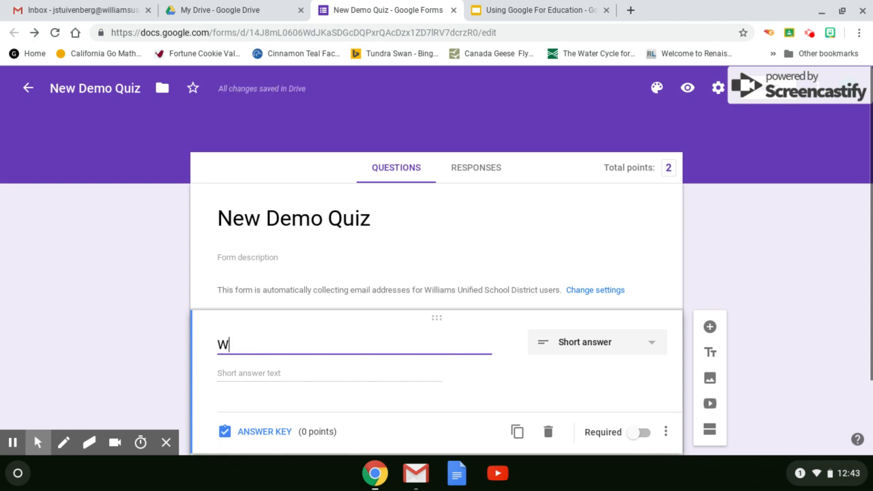
type("hat is")
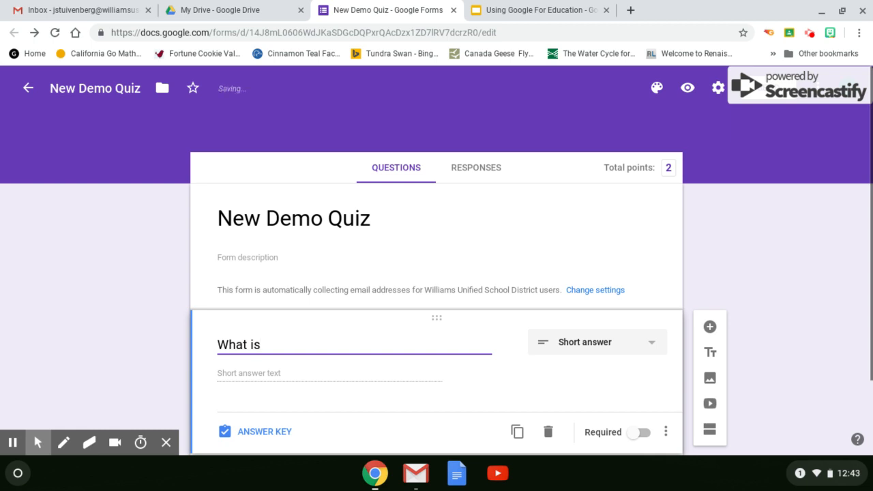
type(" 2 x8?")
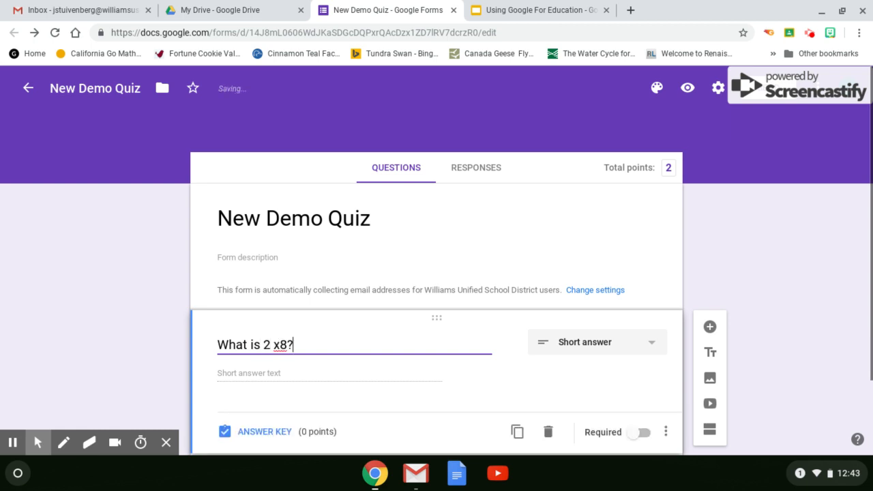
scroll(654, 206, "down", 1)
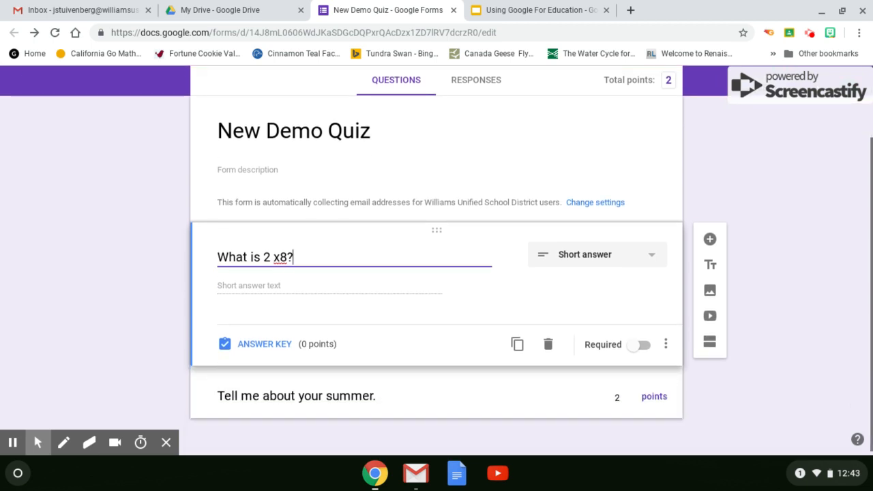
left_click(657, 255)
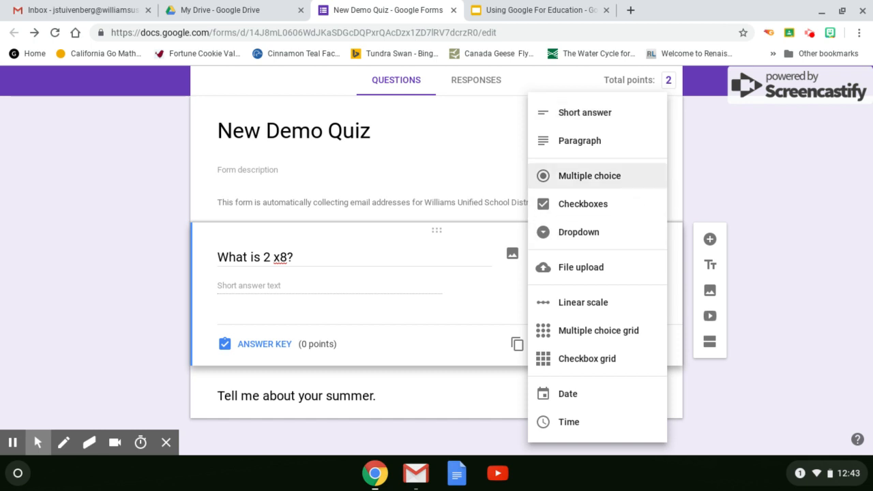
left_click(585, 110)
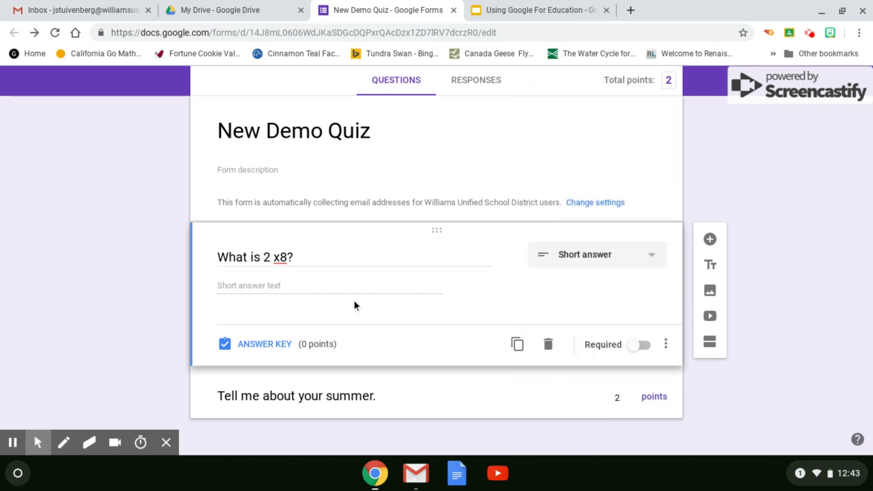
In the answer key for "What is 2 x8?", add 16 as the correct answer and assign 1 point
left_click(267, 345)
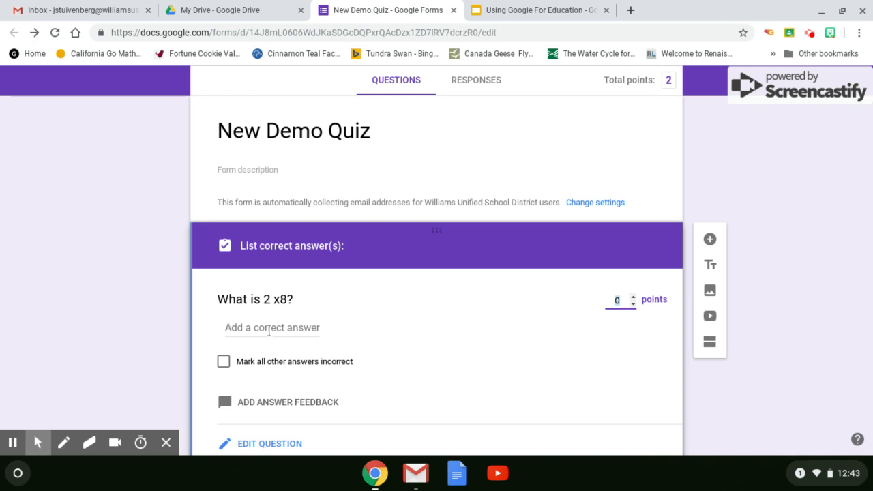
left_click(270, 328)
type("1")
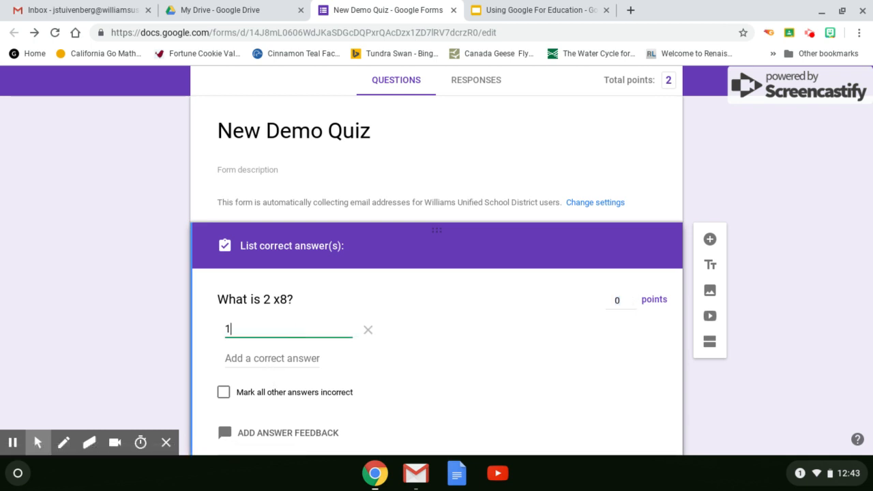
type("6")
left_click(634, 302)
left_click(635, 297)
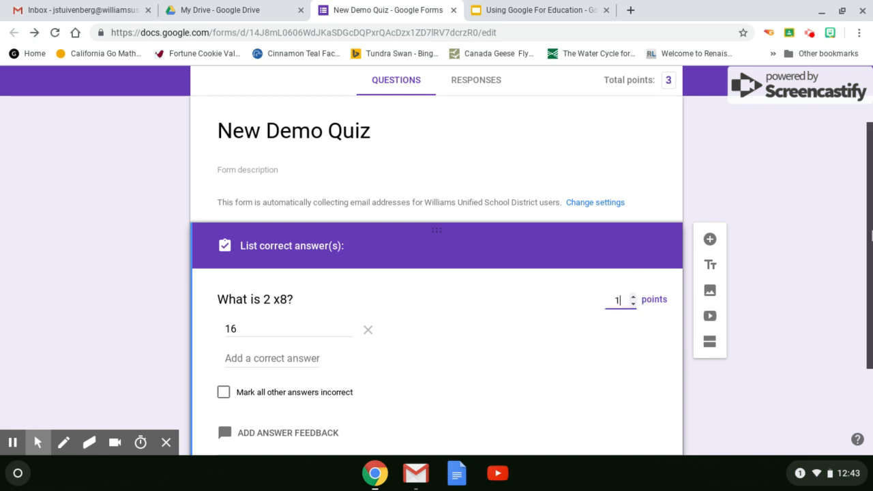
left_click(840, 301)
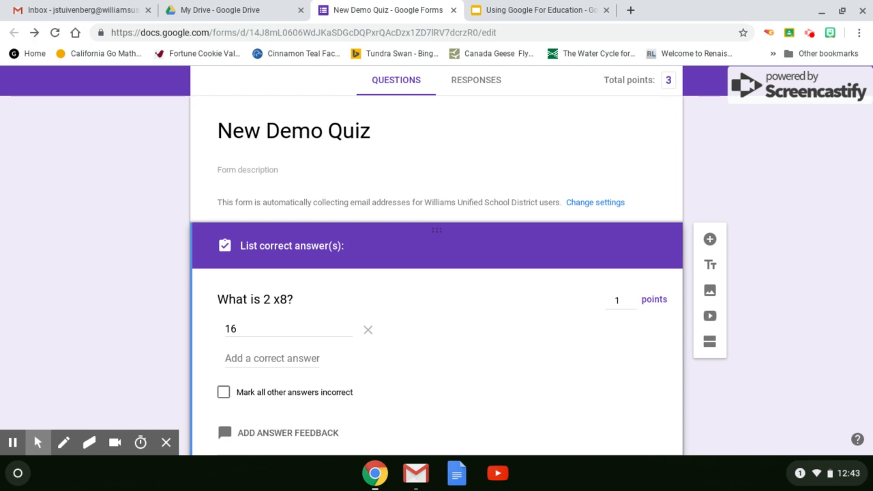
Create a new spreadsheet named "New Demo Quiz (Responses)" as the destination for the form's responses
left_click(470, 81)
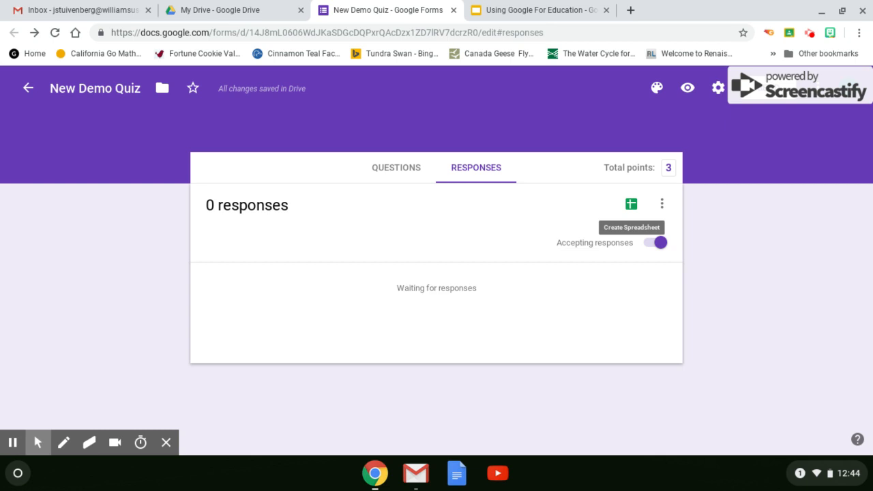
left_click(632, 205)
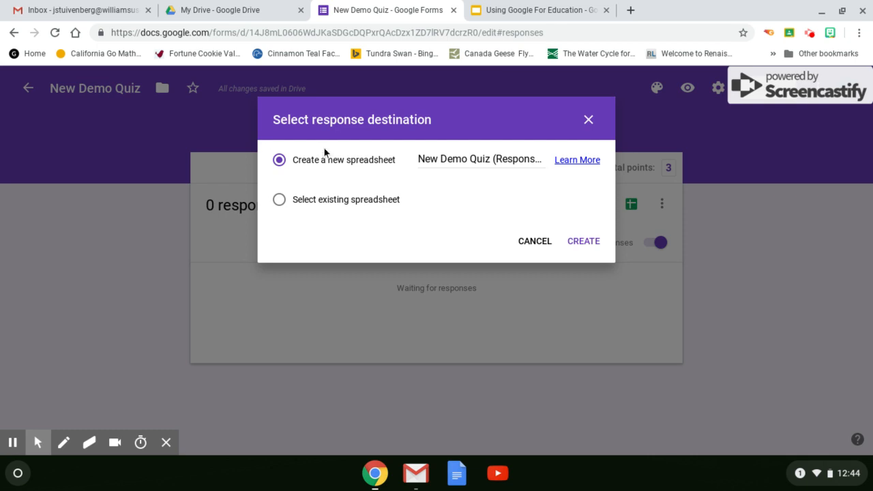
left_click(584, 242)
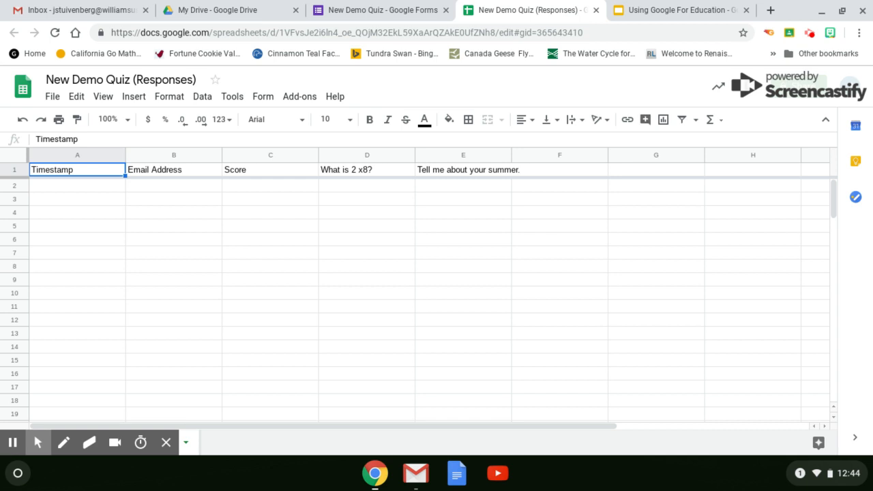
Switch to Google Drive, launch Google Classroom from there, and open the demo class
left_click(249, 10)
left_click(430, 298)
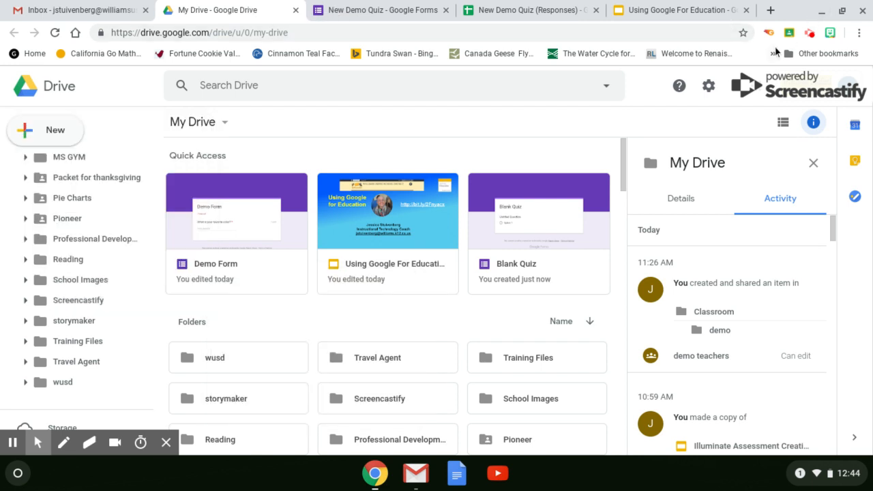
left_click(757, 86)
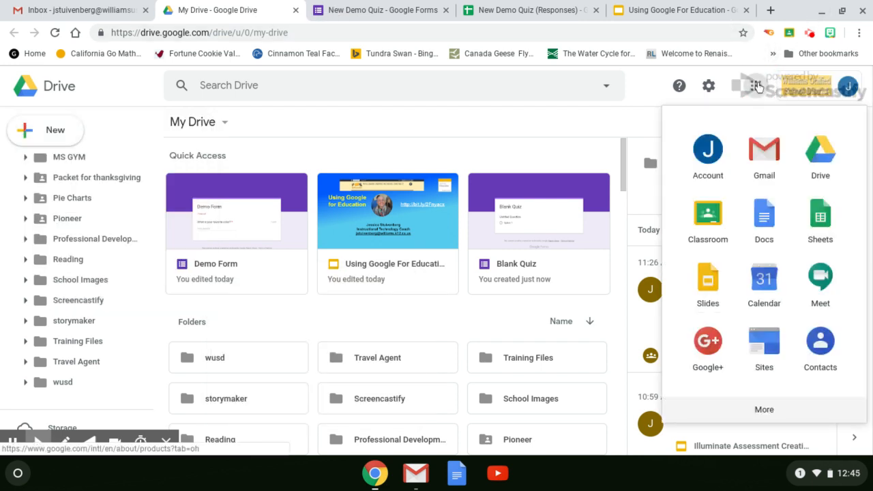
left_click(709, 222)
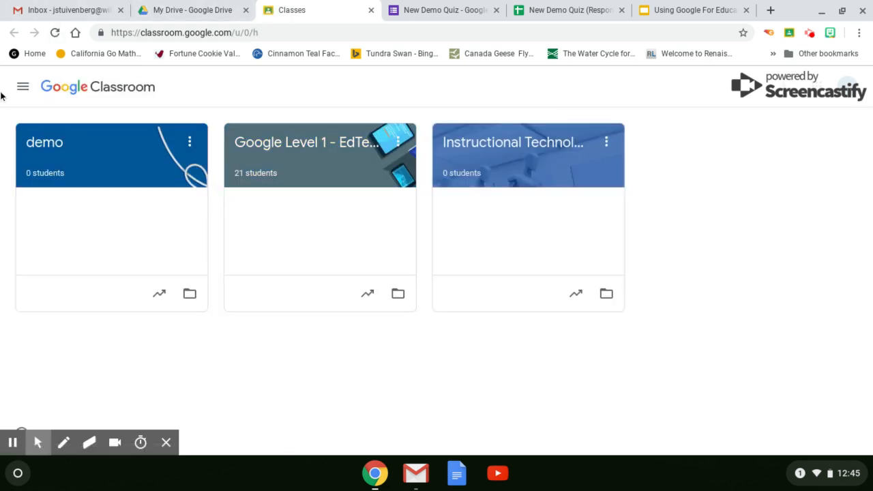
left_click(40, 142)
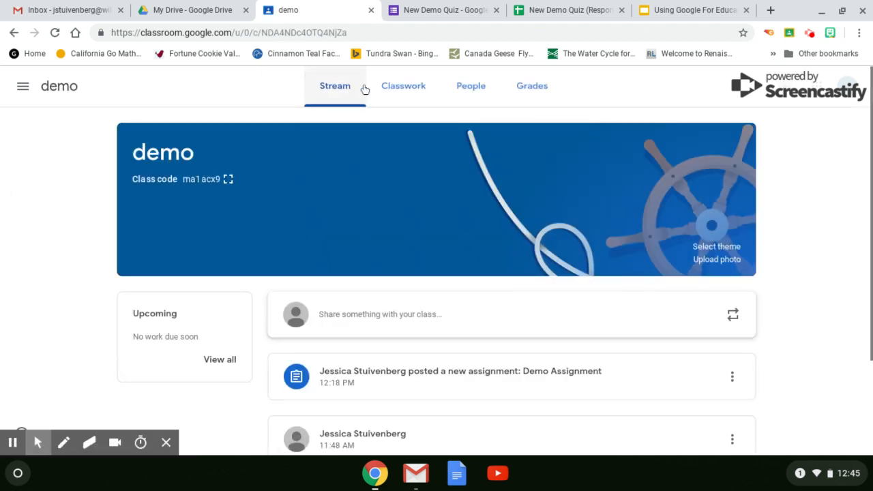
Start a new quiz assignment in the demo class's classwork
left_click(393, 89)
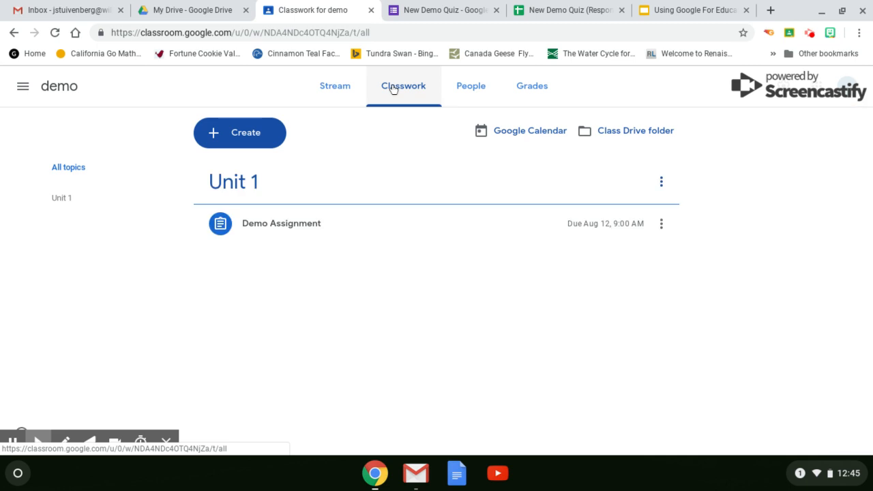
left_click(217, 135)
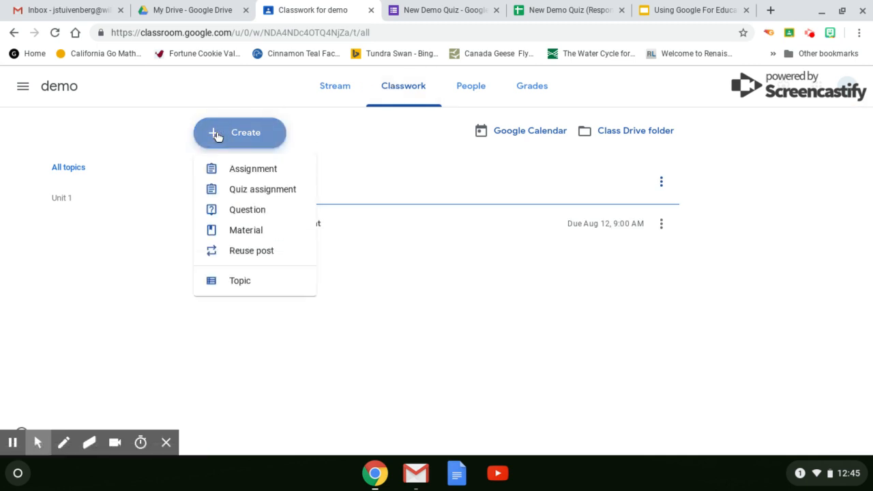
left_click(241, 188)
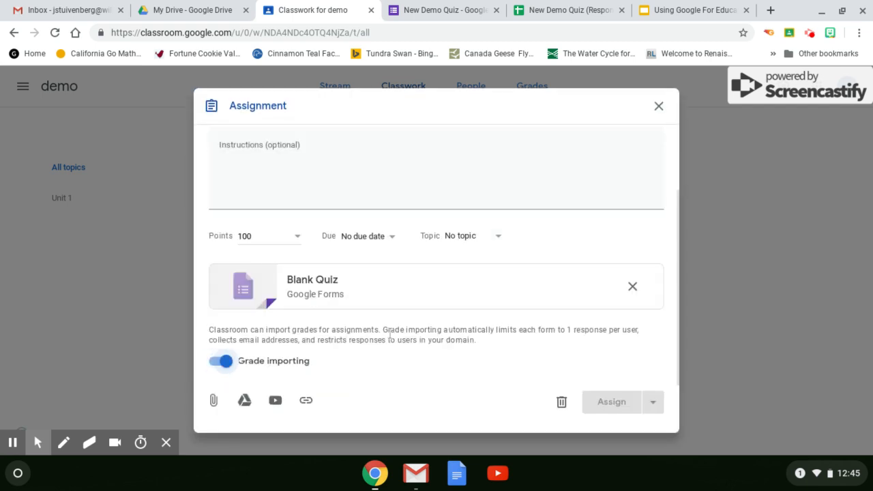
Copy the web address of the New Demo Quiz form and attach it as a link to the Classroom assignment
left_click(306, 402)
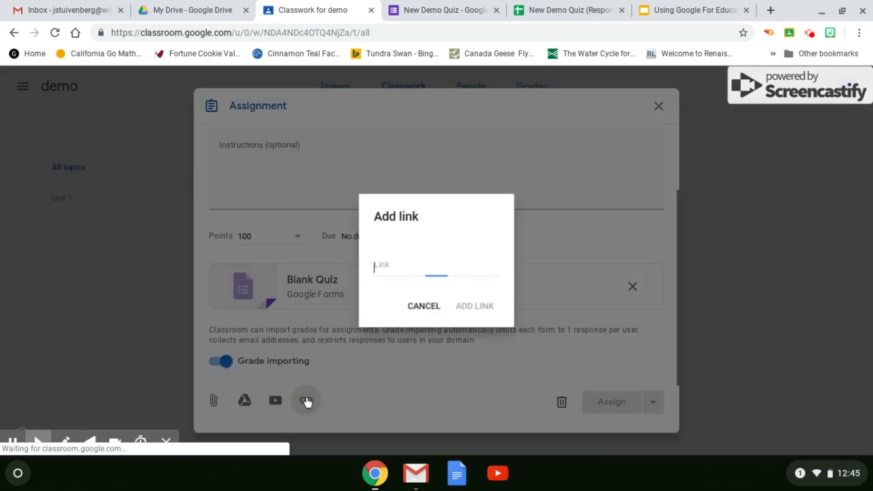
left_click(426, 307)
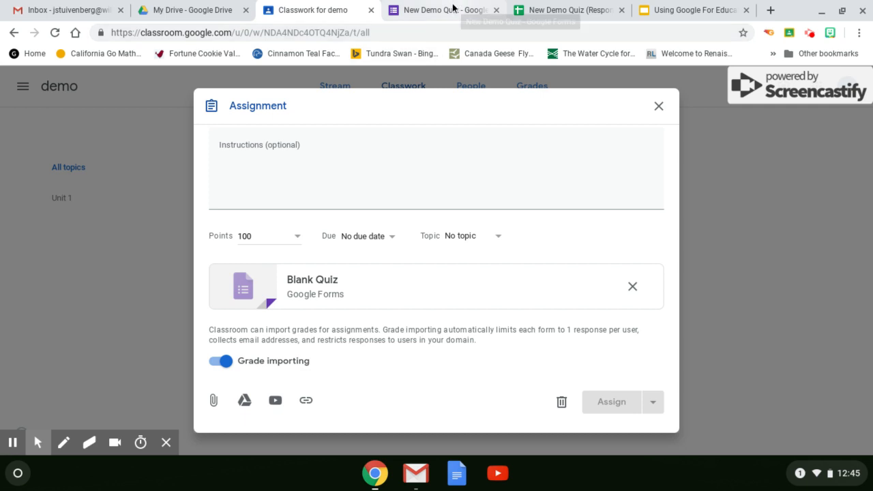
left_click(452, 6)
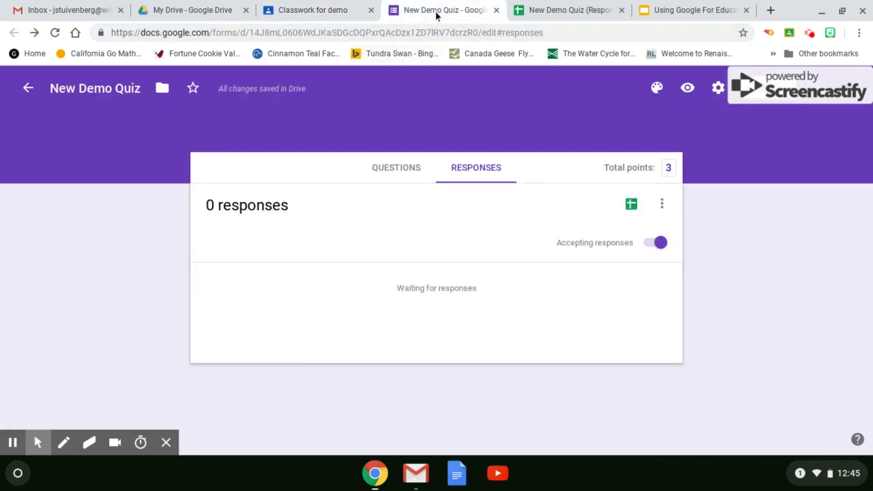
left_click(553, 35)
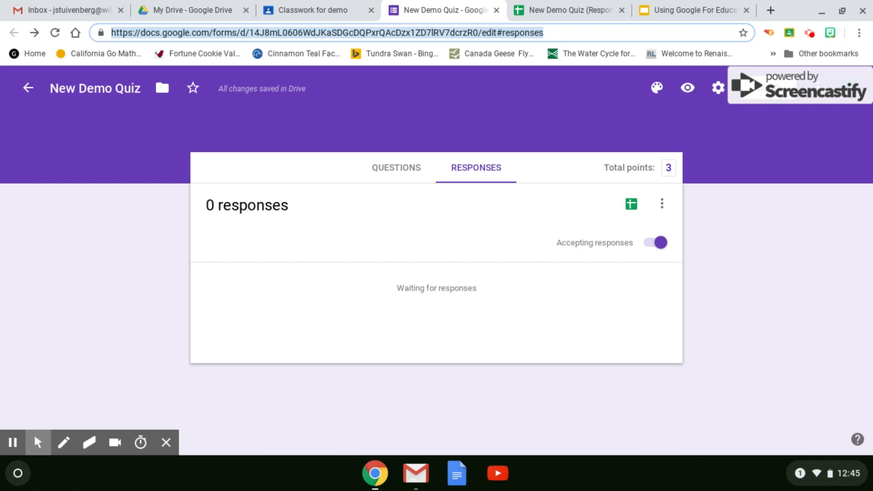
left_click(274, 11)
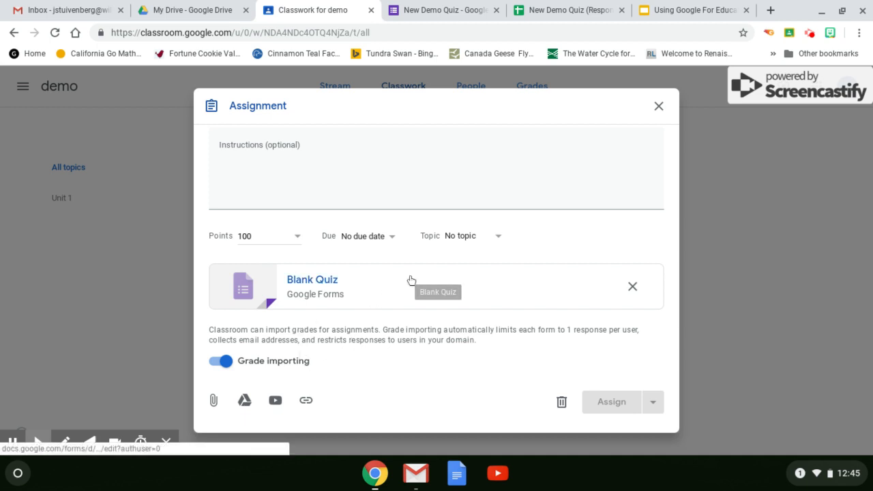
left_click(305, 402)
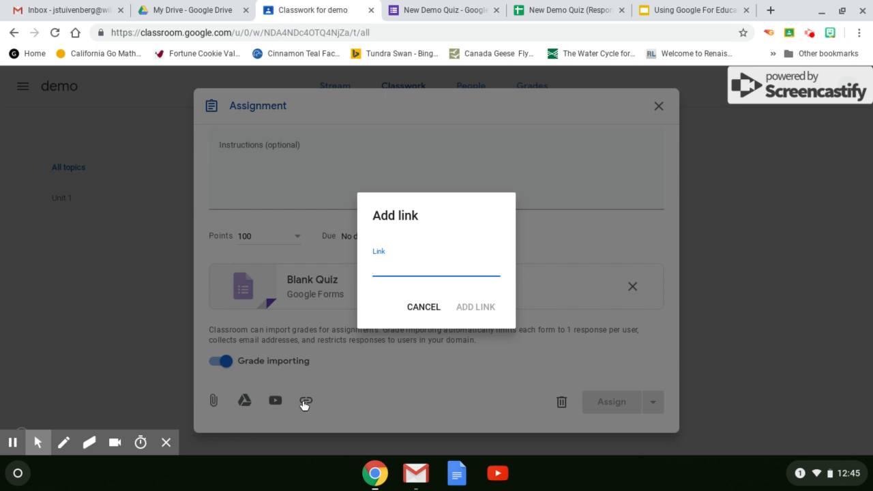
key("ctrl+v")
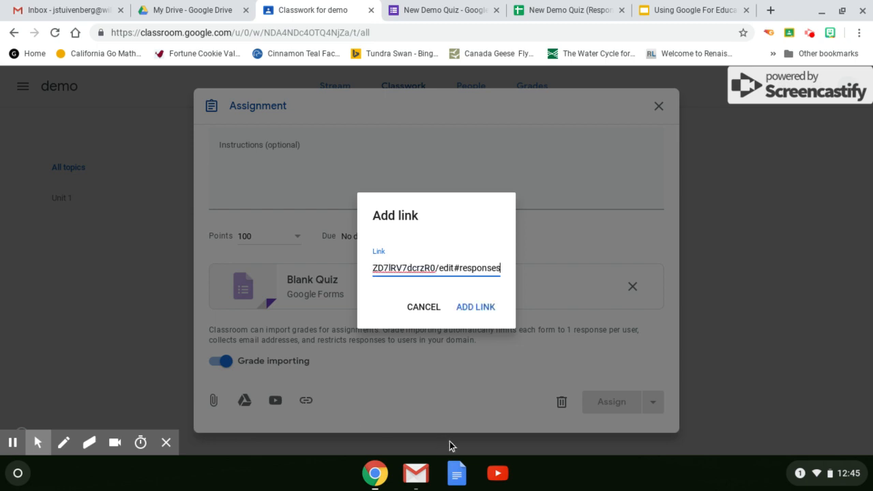
left_click(482, 313)
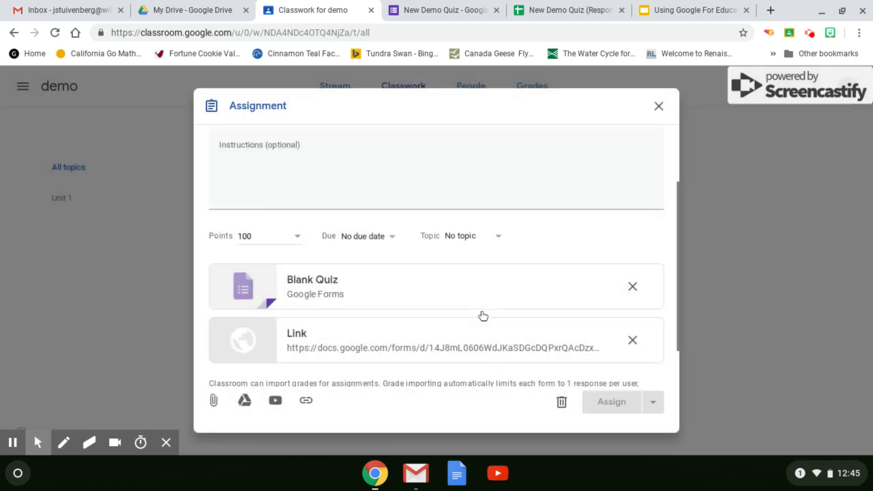
Remove the Blank Quiz attachment, check that the attached link opens the quiz form, and return to the assignment
left_click(632, 287)
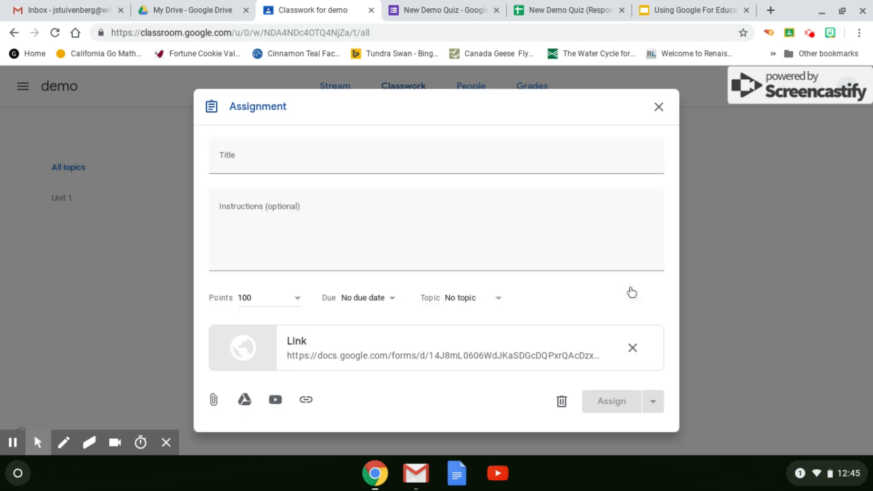
left_click(536, 363)
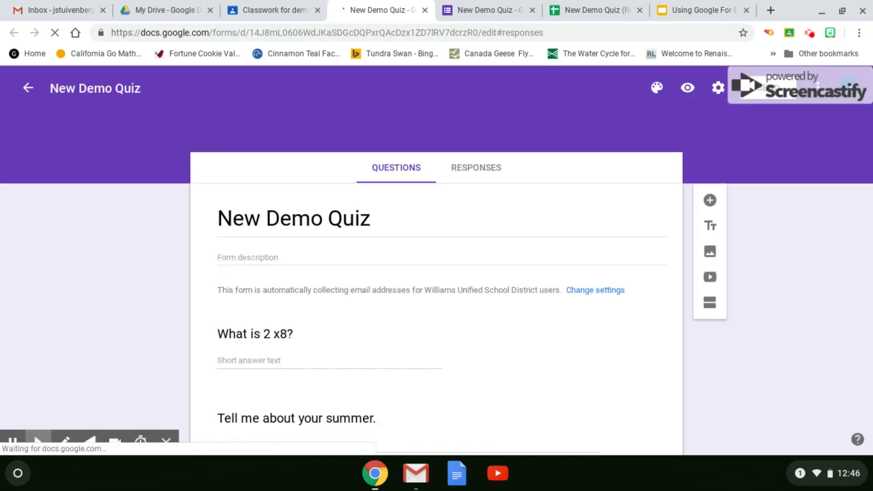
left_click(260, 11)
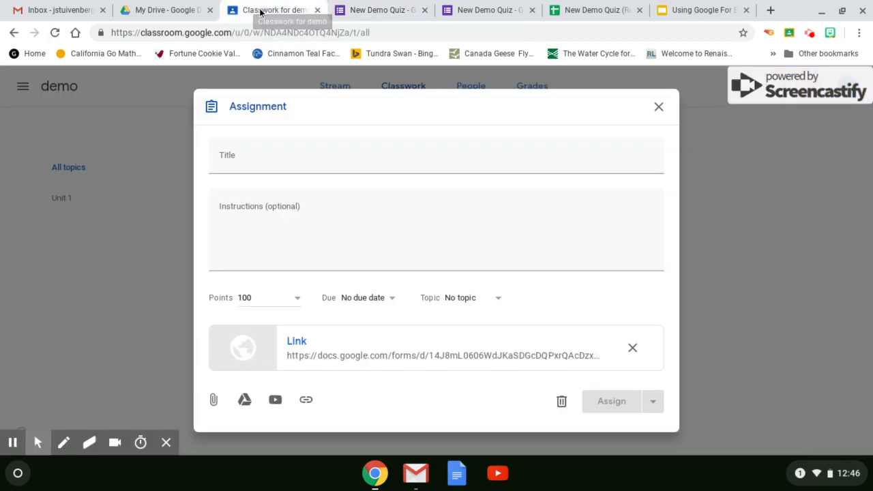
Set the assignment's points to 3
left_click(297, 301)
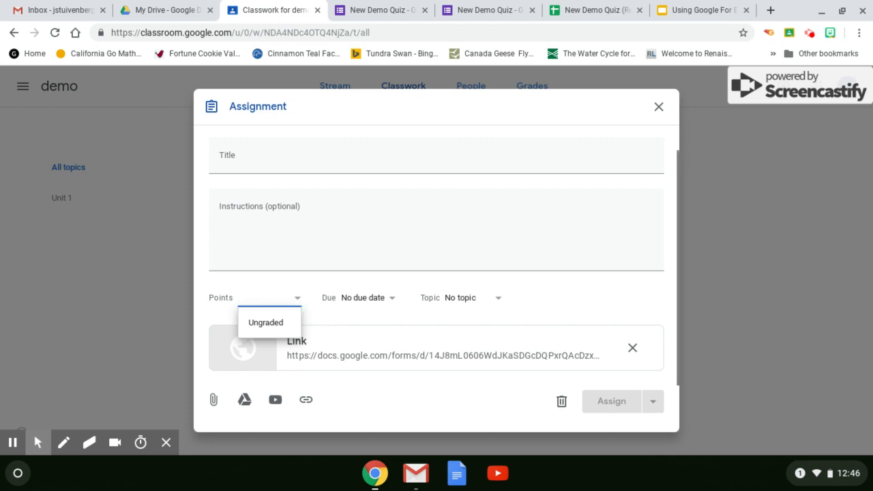
type("3")
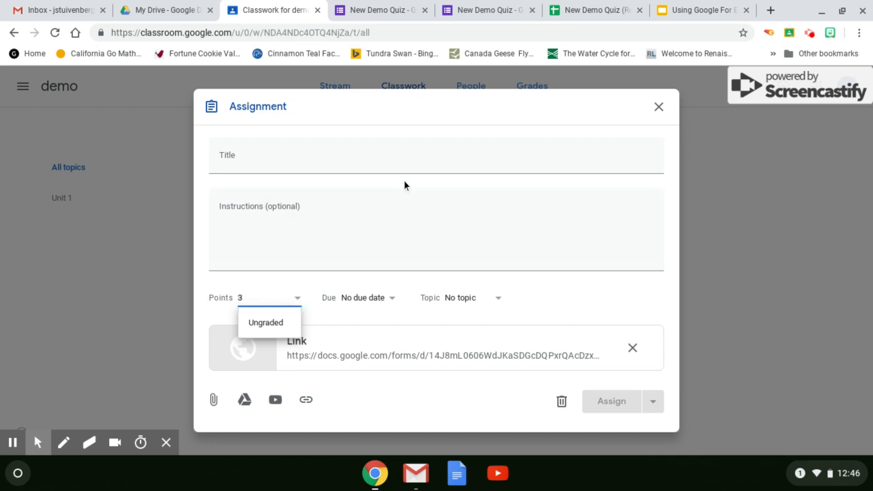
Title the assignment "New Demo Quiz" and enter "Do your best!" as its instructions
left_click(408, 144)
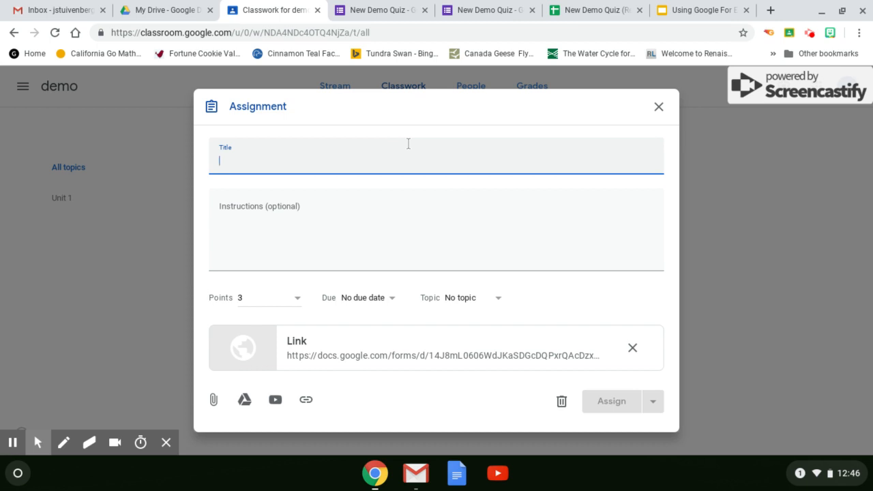
type("New Demo Quiz")
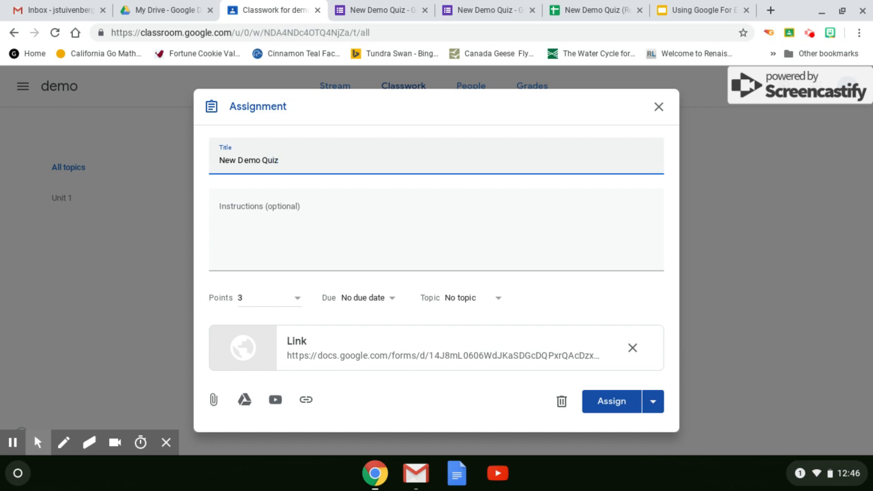
left_click(366, 209)
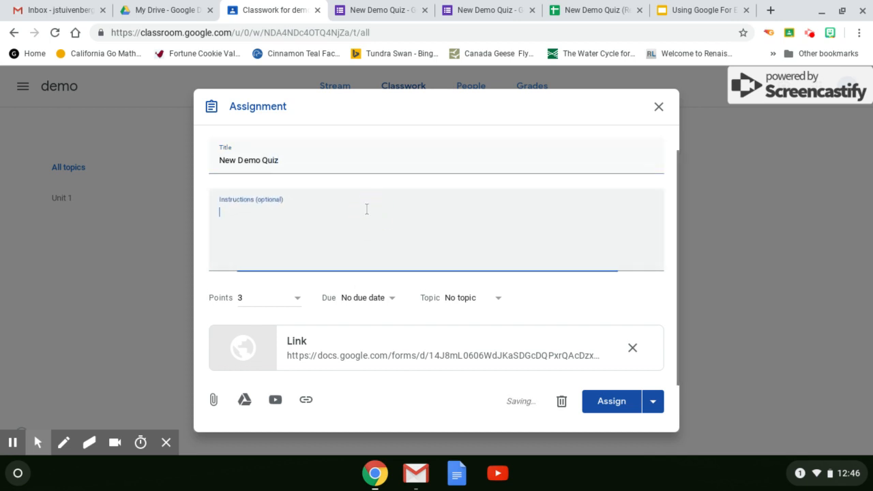
type("Do you")
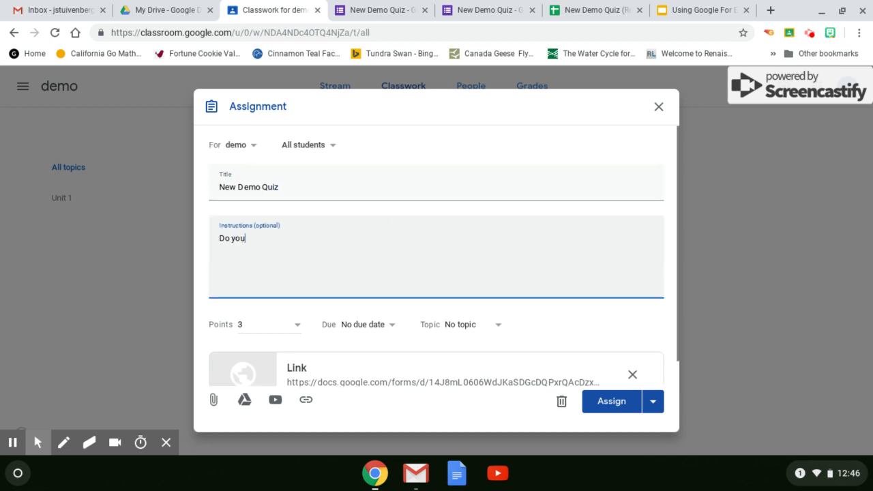
type("r")
type(" b3s")
type("!")
Set the assignment's due date to Aug 12, 2019, without a due time
left_click(394, 326)
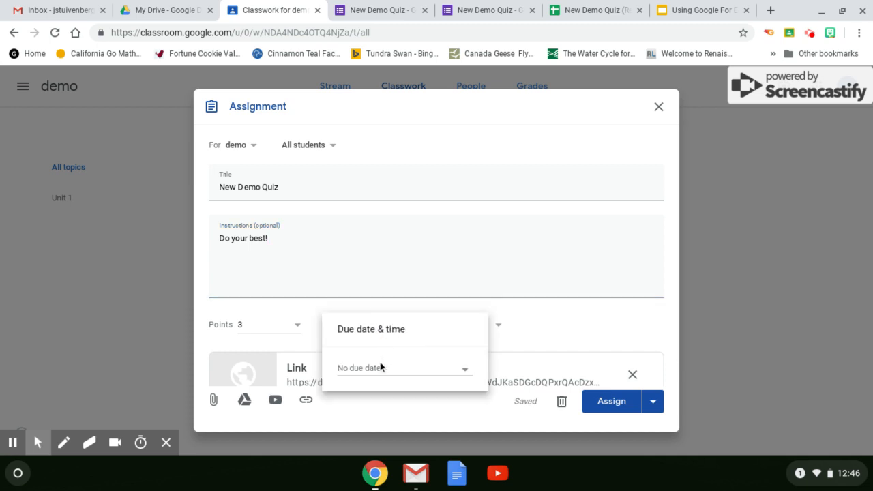
left_click(461, 370)
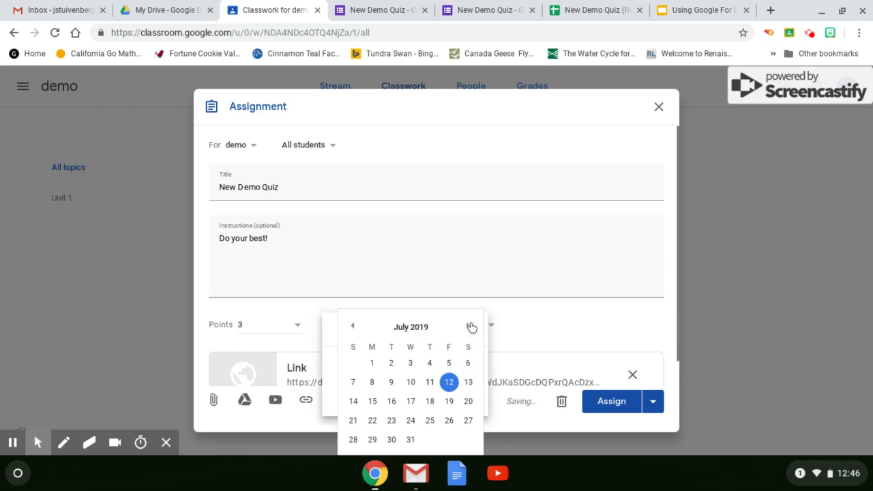
left_click(470, 326)
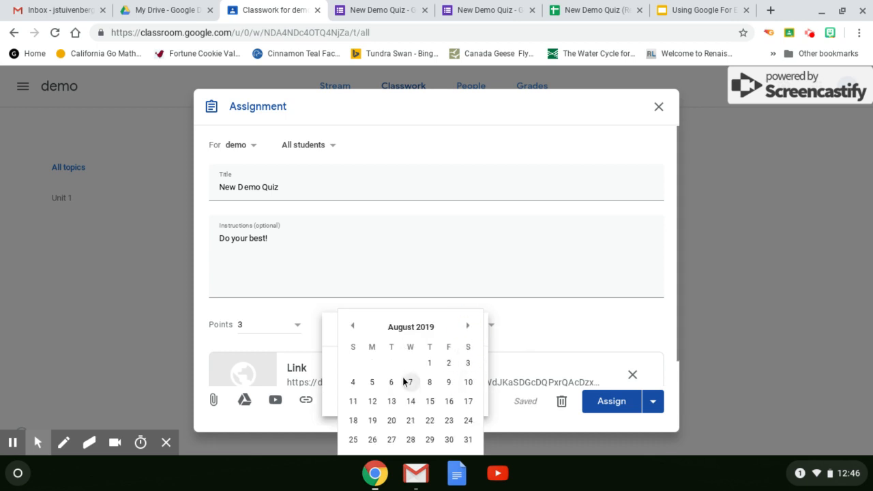
left_click(374, 402)
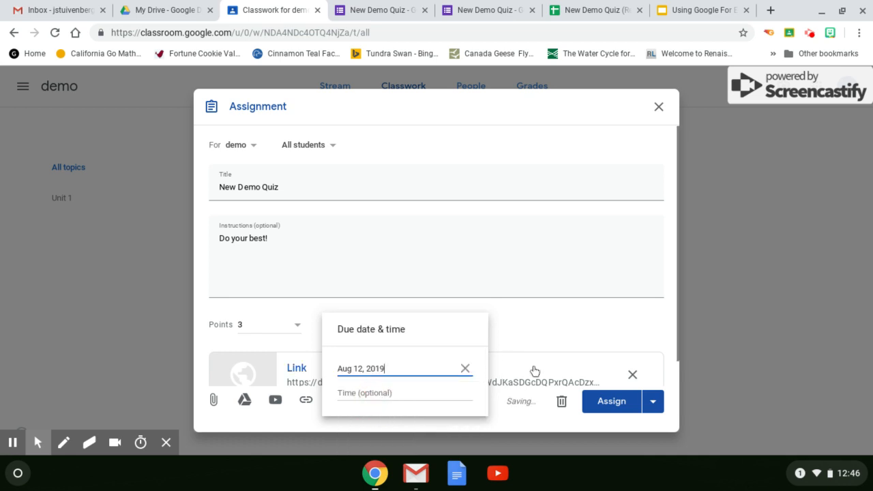
left_click(569, 341)
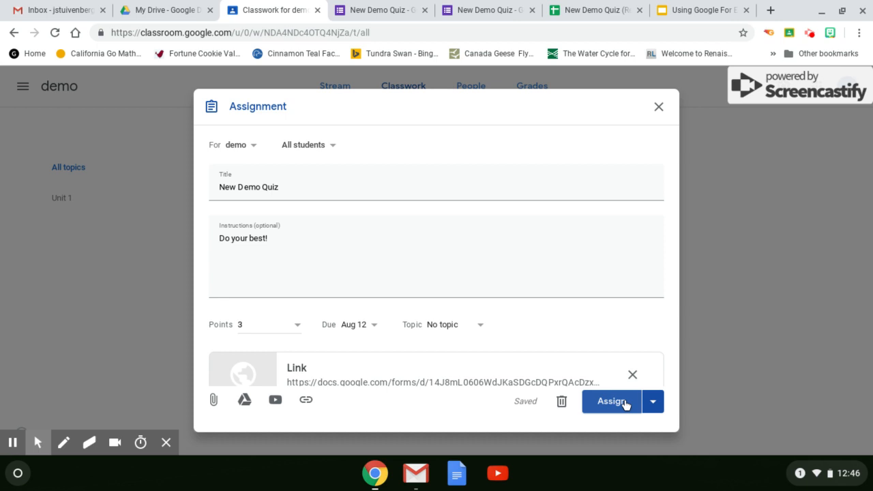
File the quiz assignment under the Unit 1 topic and assign it to the class
left_click(480, 328)
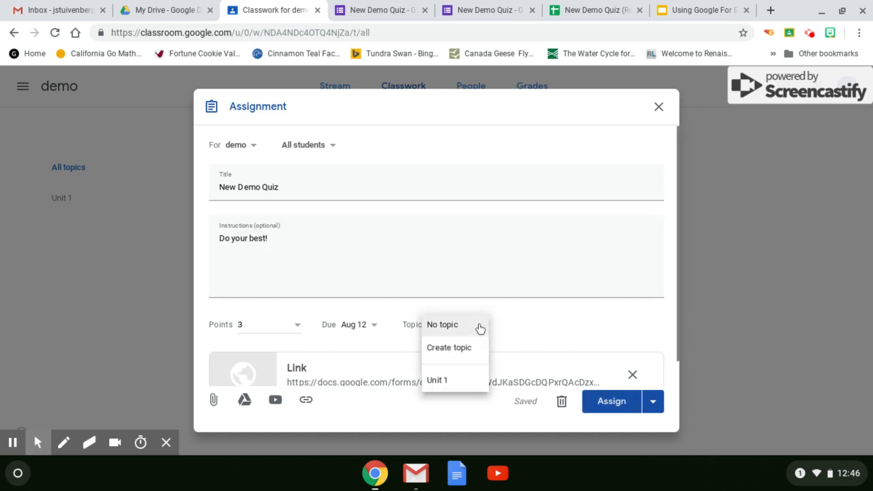
left_click(449, 384)
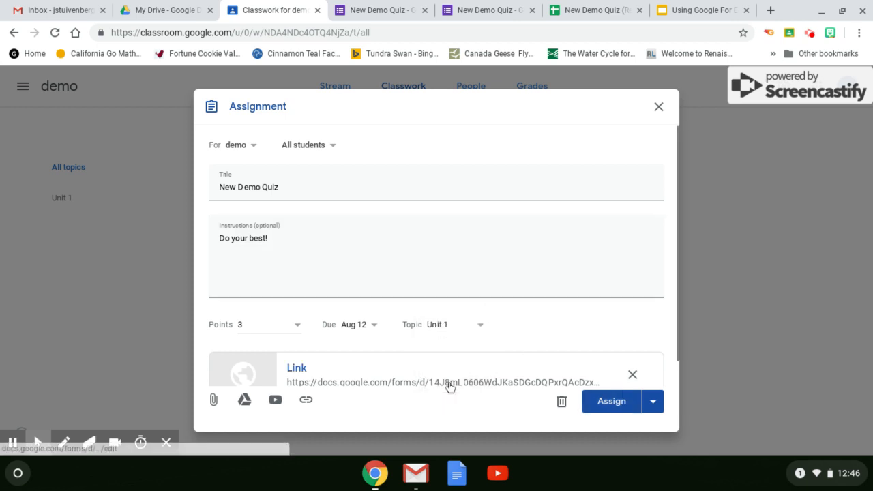
left_click(632, 402)
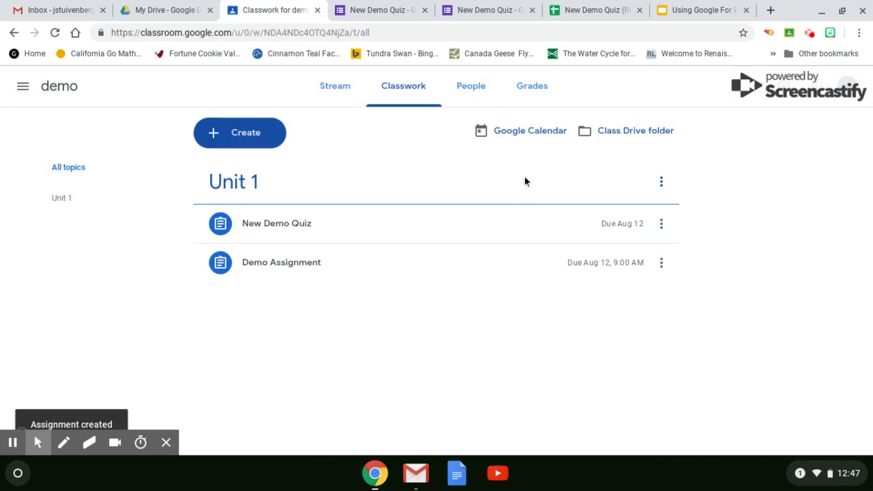
Open the class's Google Calendar, show August 2019, and allow the site to open web calendar links
left_click(530, 130)
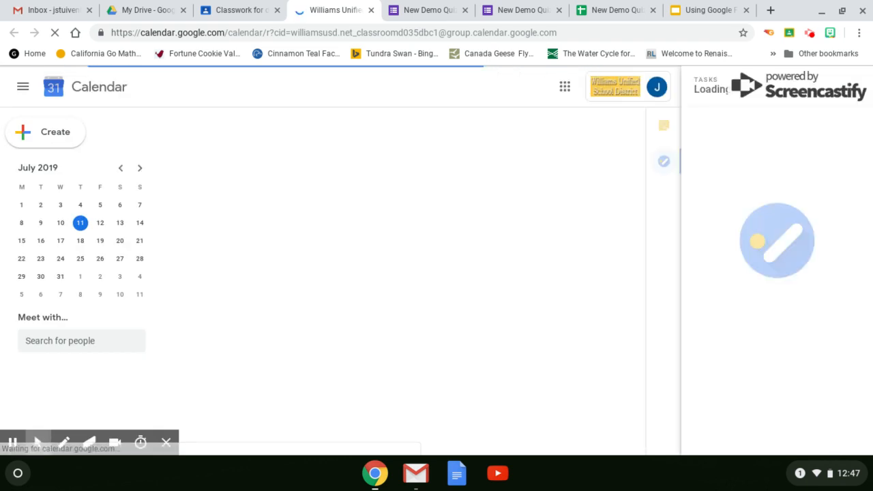
left_click(139, 168)
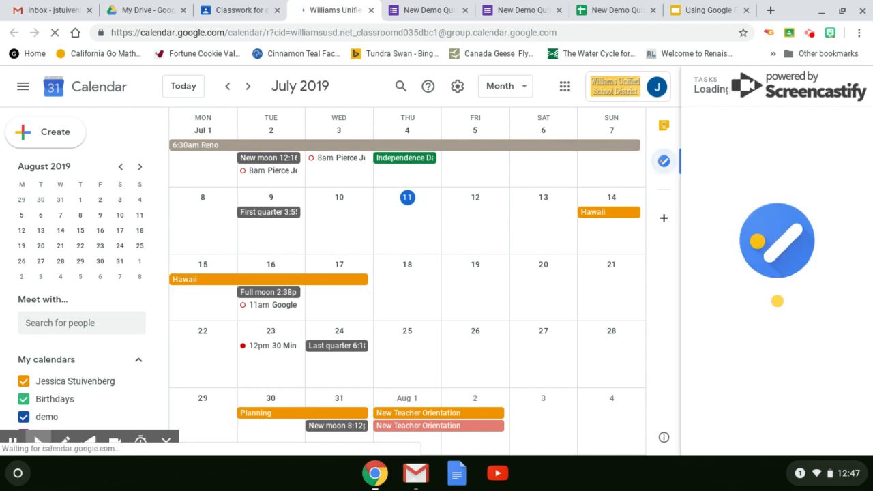
left_click(247, 90)
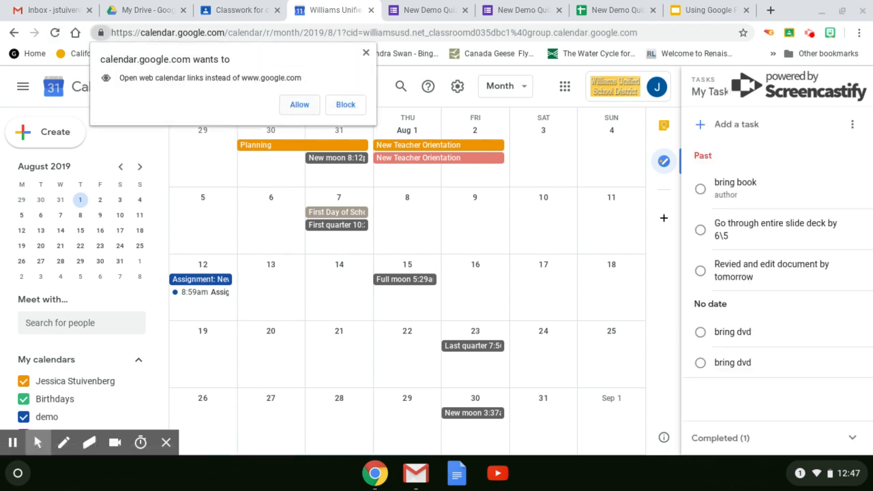
left_click(307, 107)
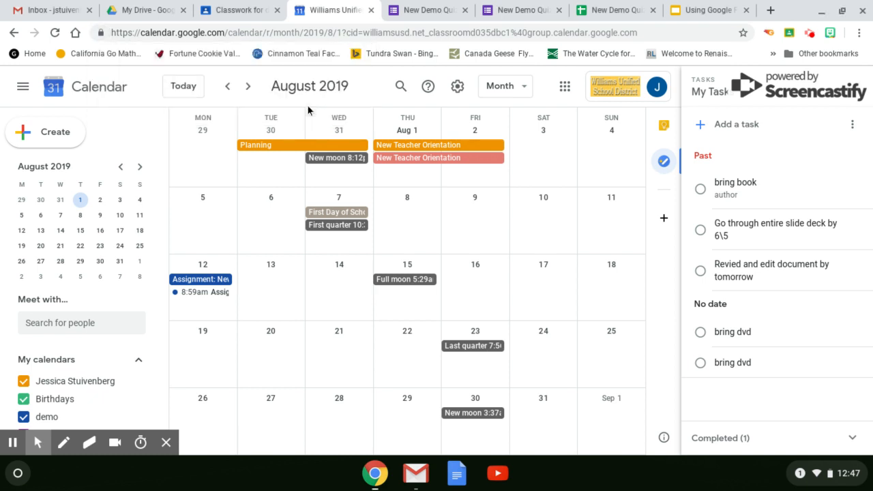
View the New Demo Quiz form's responses, then return to the Classroom classwork and open the class Drive folder
left_click(452, 7)
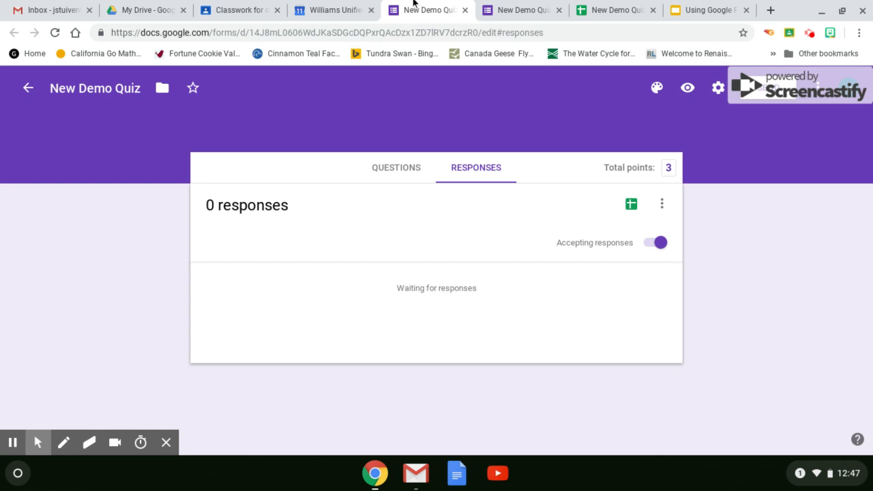
left_click(238, 10)
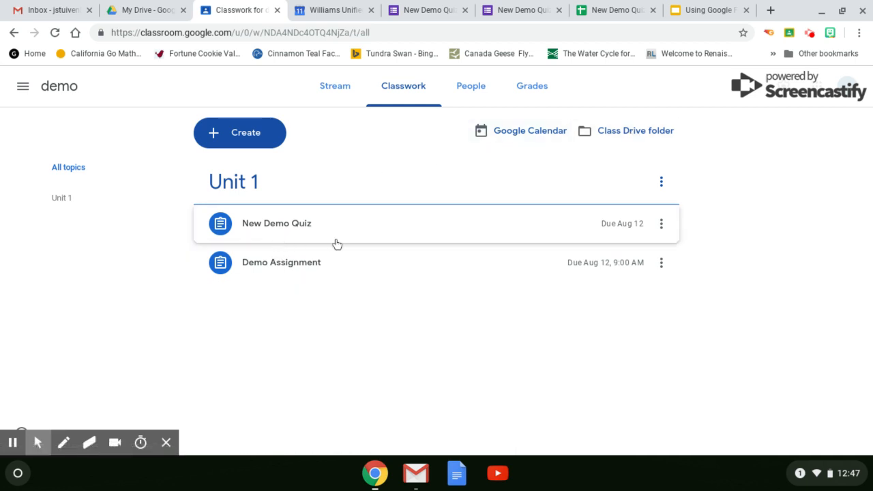
left_click(649, 134)
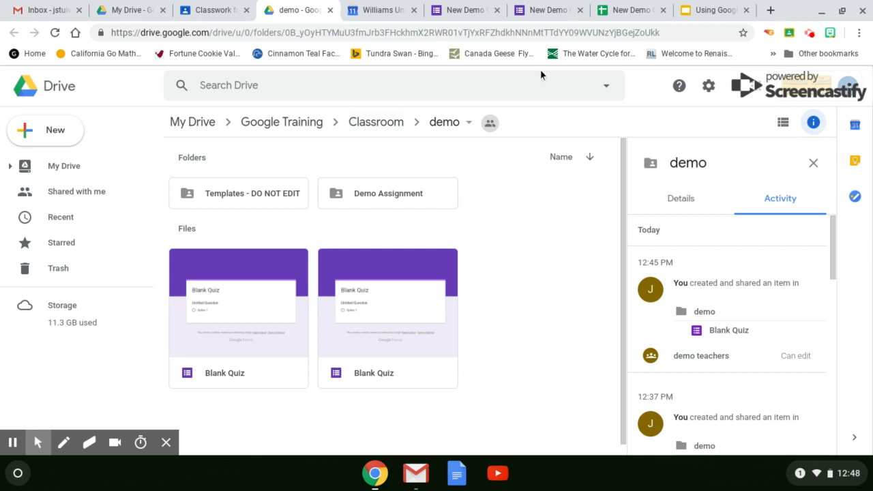
left_click(813, 34)
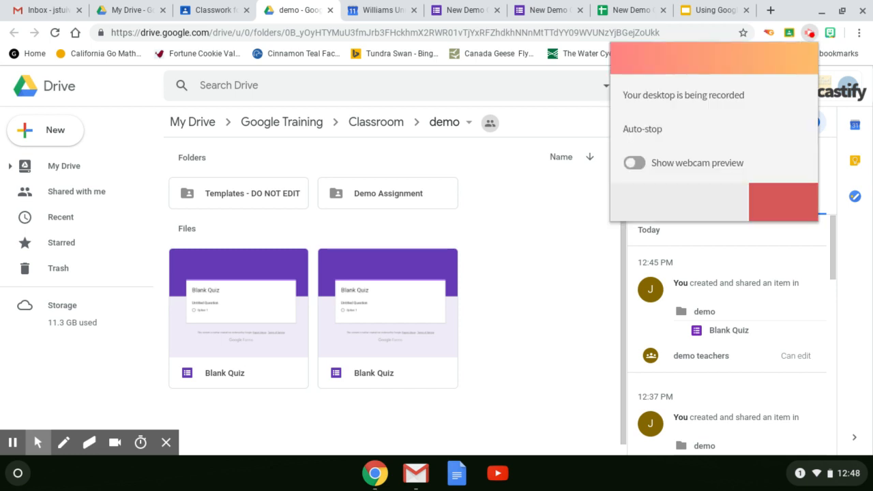
left_click(812, 34)
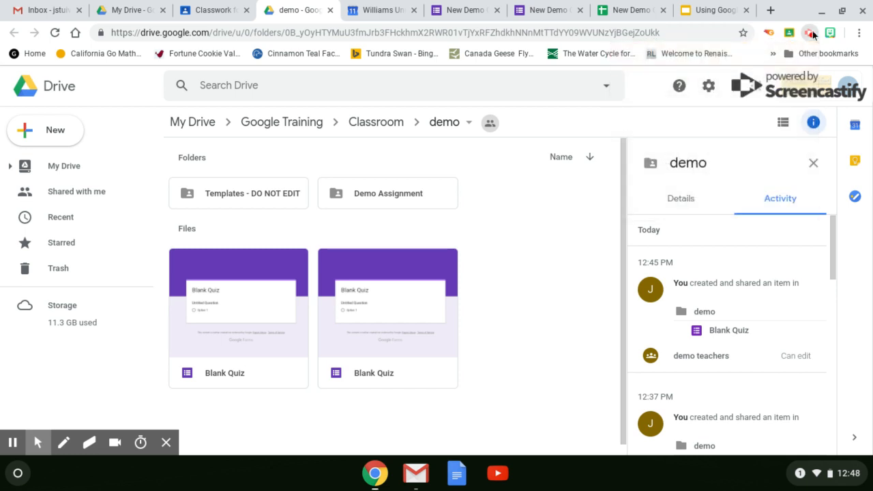
left_click(812, 34)
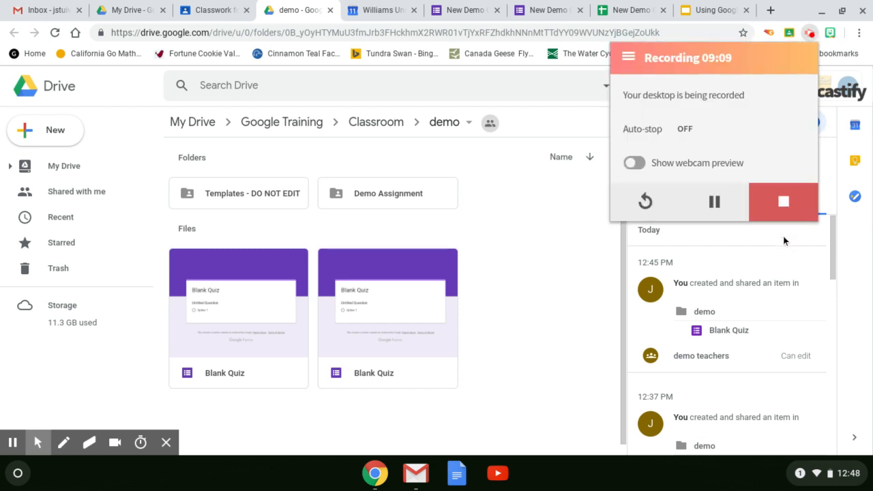